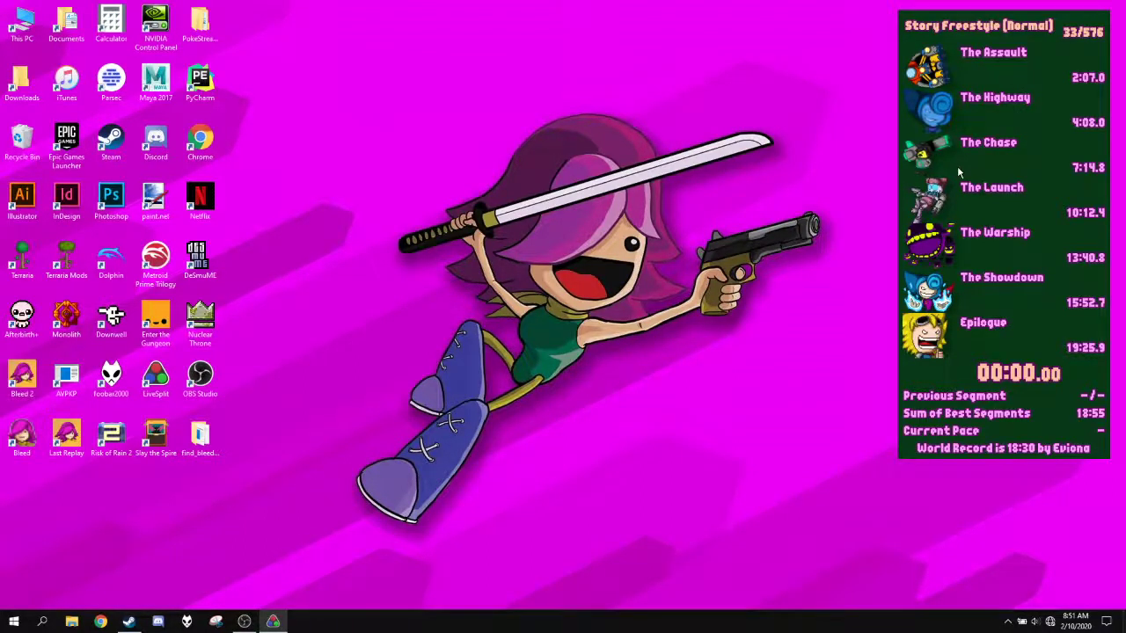
Open the beta settings in the Bleed 2 properties from the Steam library
left_click(132, 618)
right_click(93, 416)
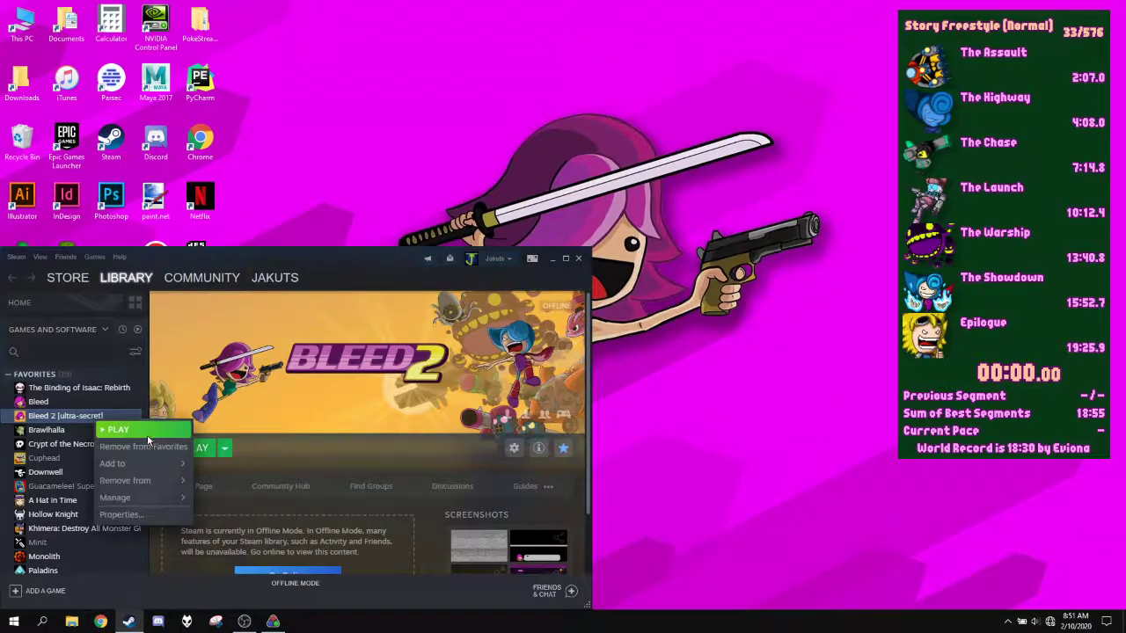
left_click(146, 515)
left_click(660, 142)
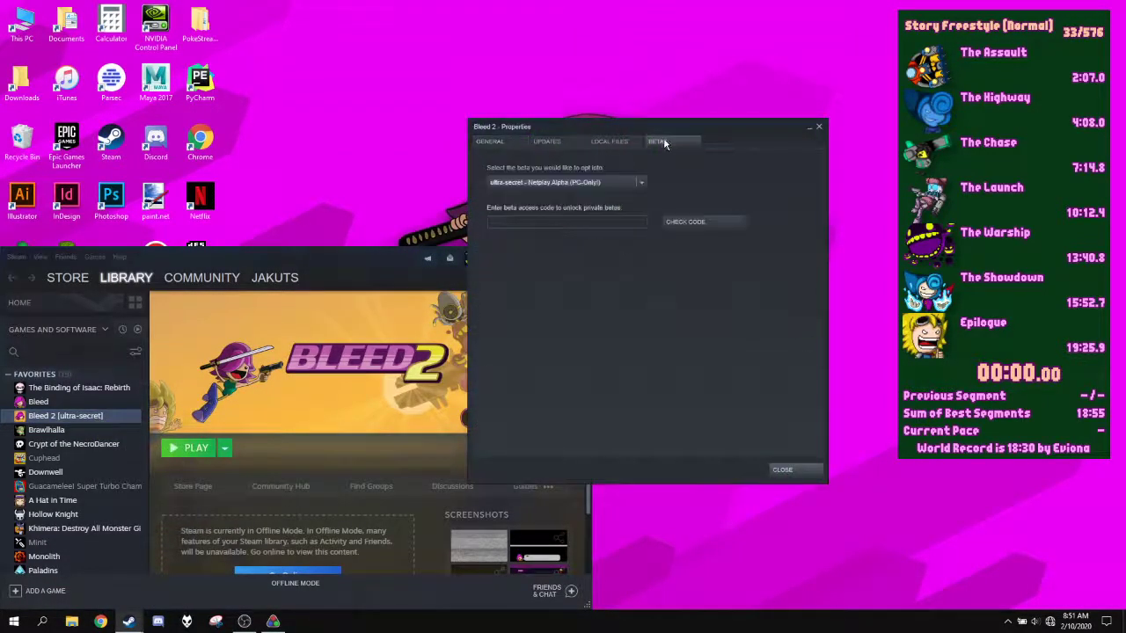
Try to unlock the private beta by checking the beta access code, clear the code field and close the properties
left_click(572, 222)
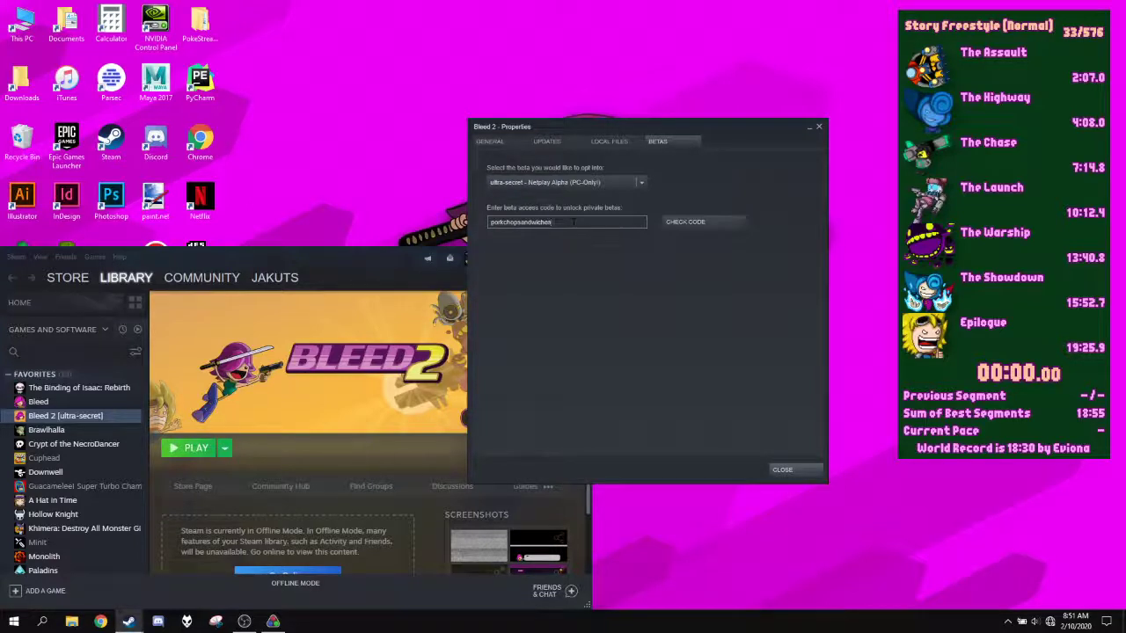
left_click(685, 220)
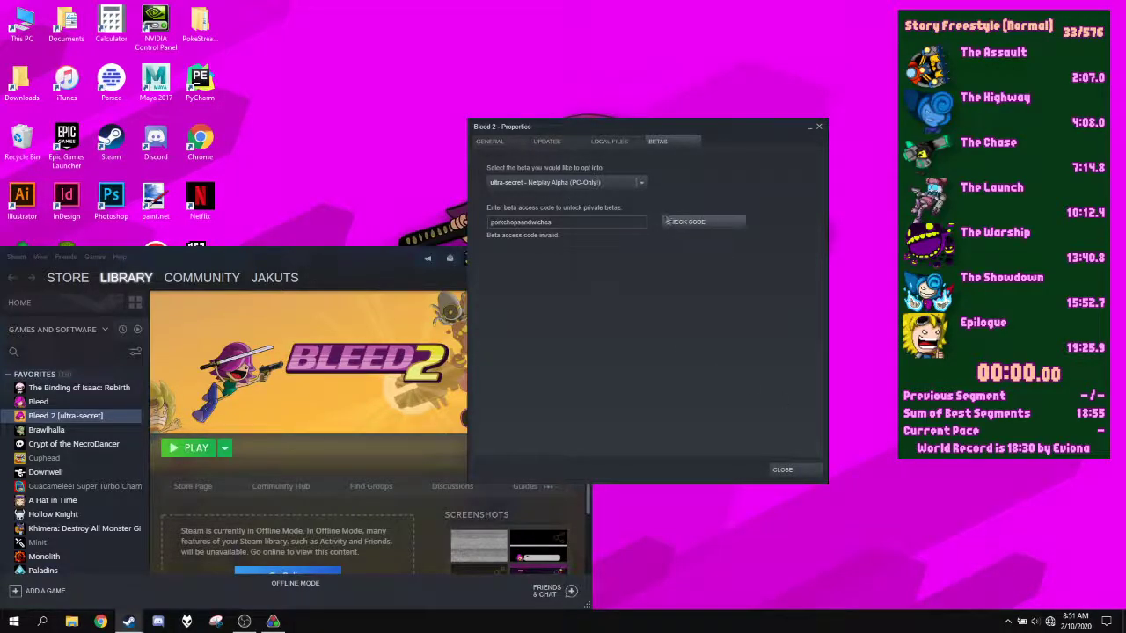
double_click(563, 222)
key("BackSpace")
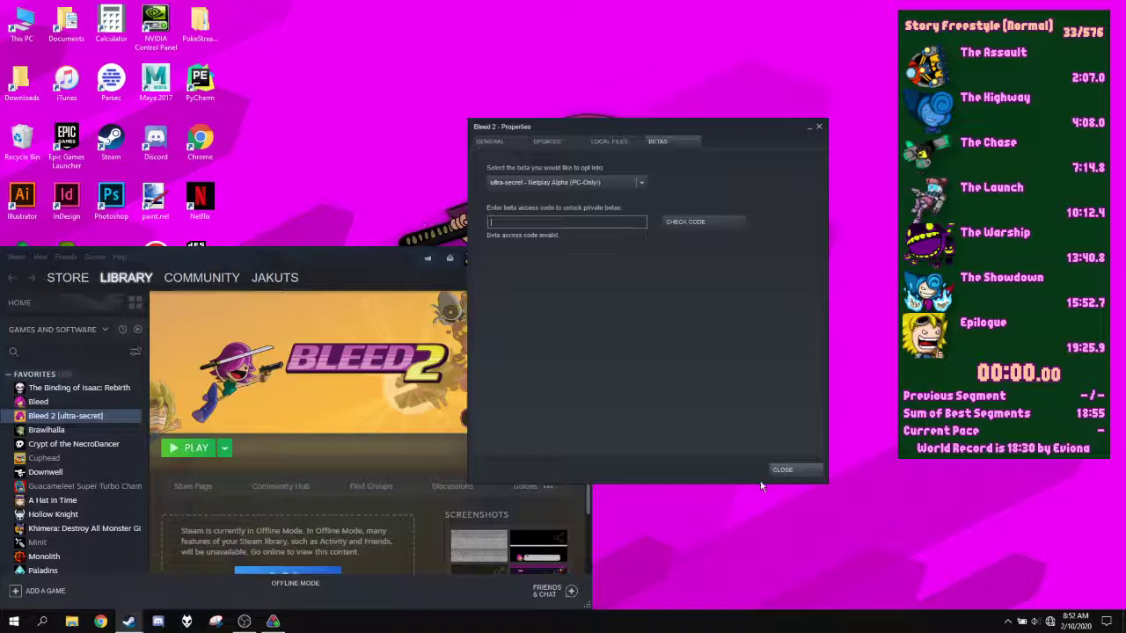
left_click(774, 475)
Switch to LiveSplit, check the auto splitter's script path in the Bleed 2 splits, and leave the splits editor without changes
right_click(954, 210)
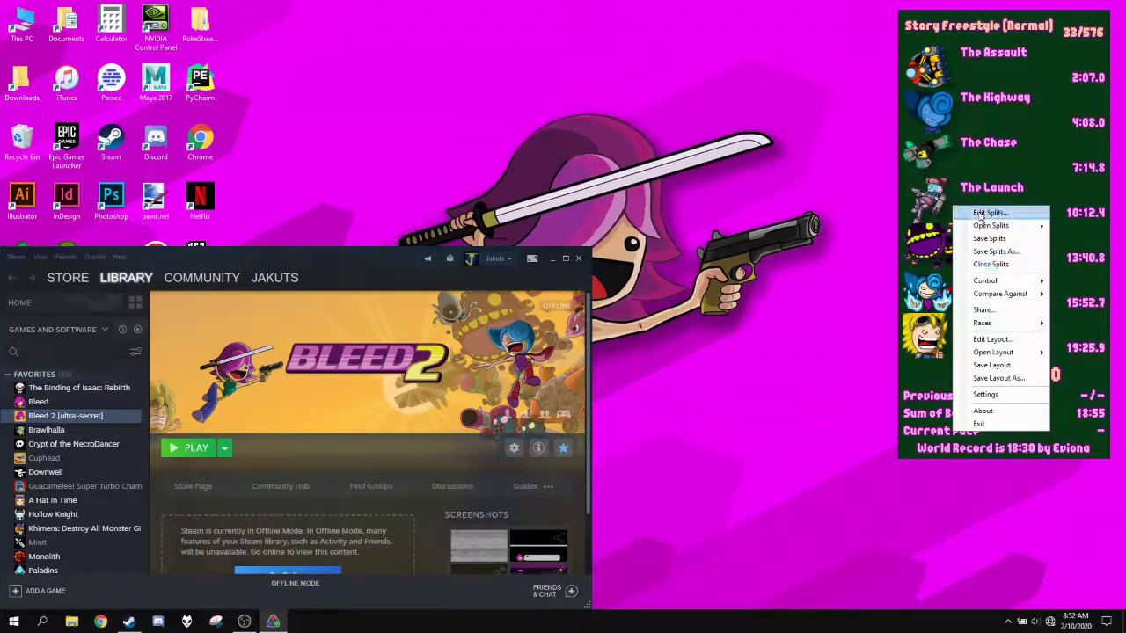
left_click(980, 213)
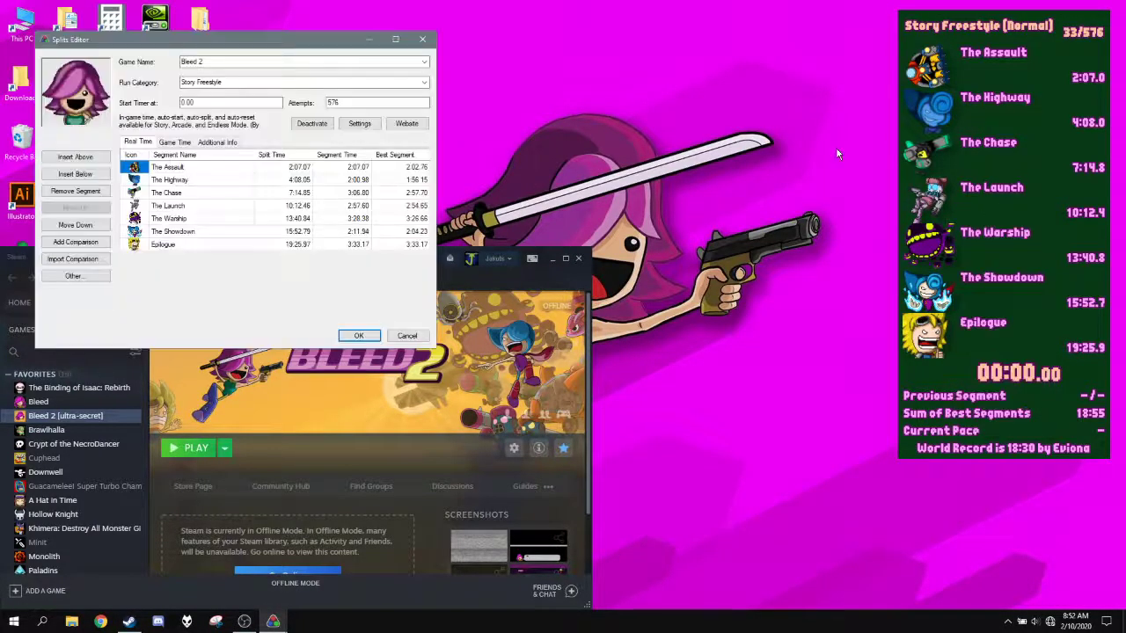
left_click(359, 123)
left_click_drag(243, 85, 189, 85)
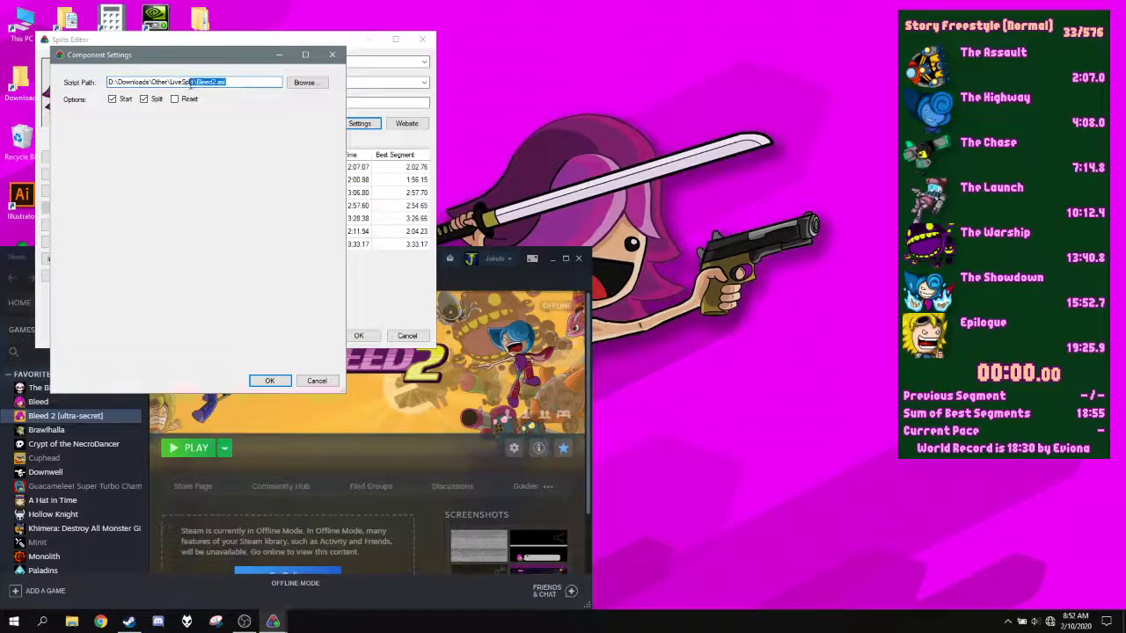
left_click(332, 55)
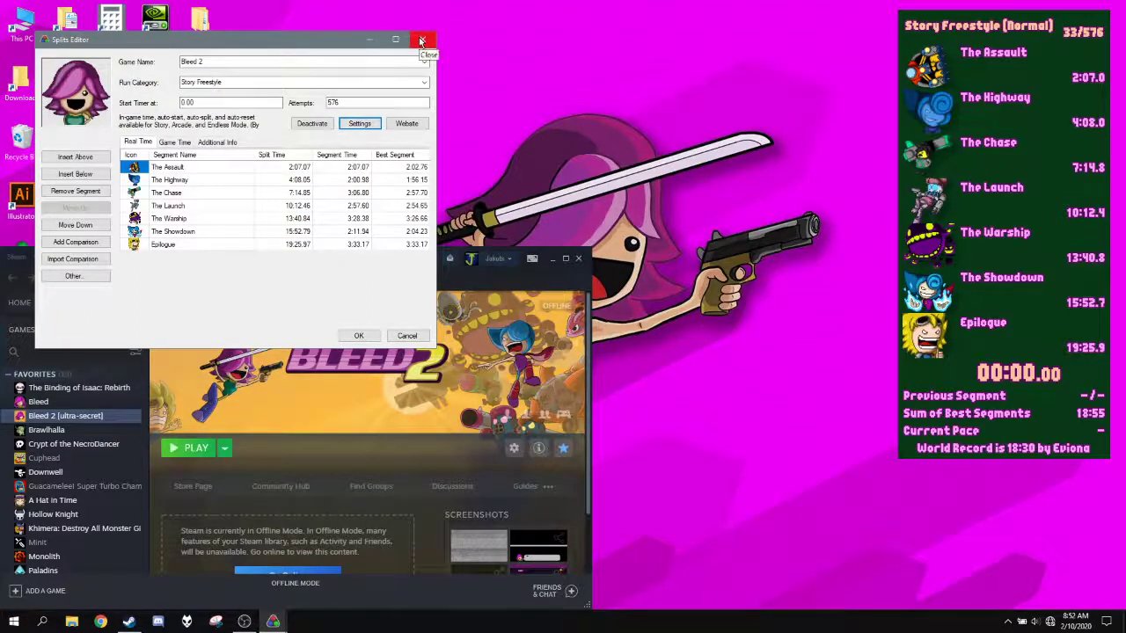
left_click(421, 42)
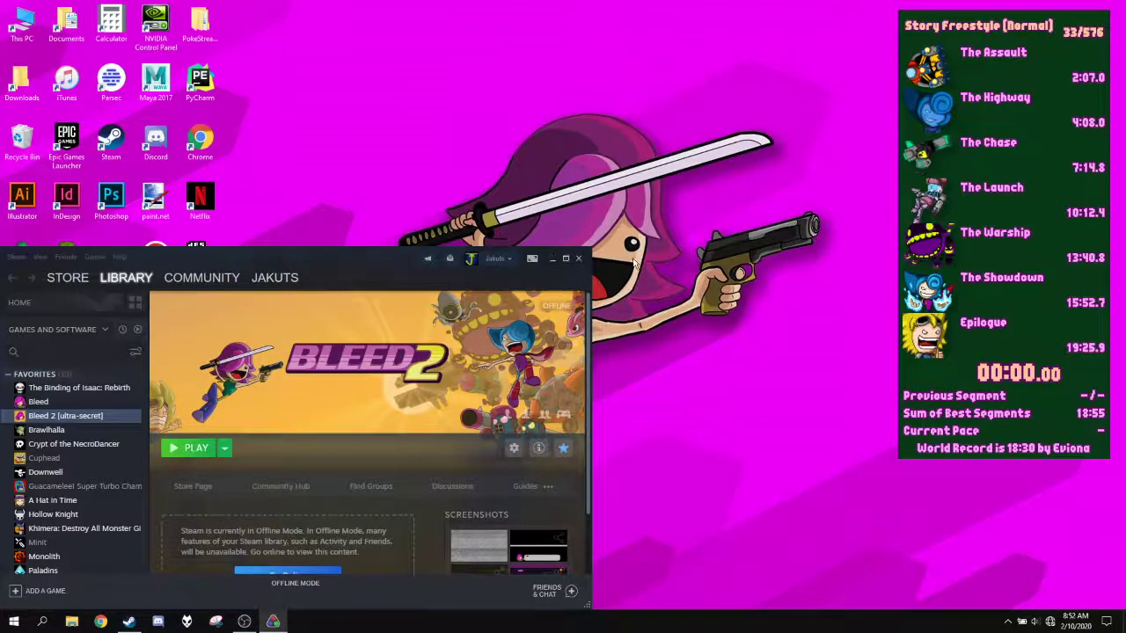
Launch Bleed 2 from Steam and start the level The Assault
left_click(188, 448)
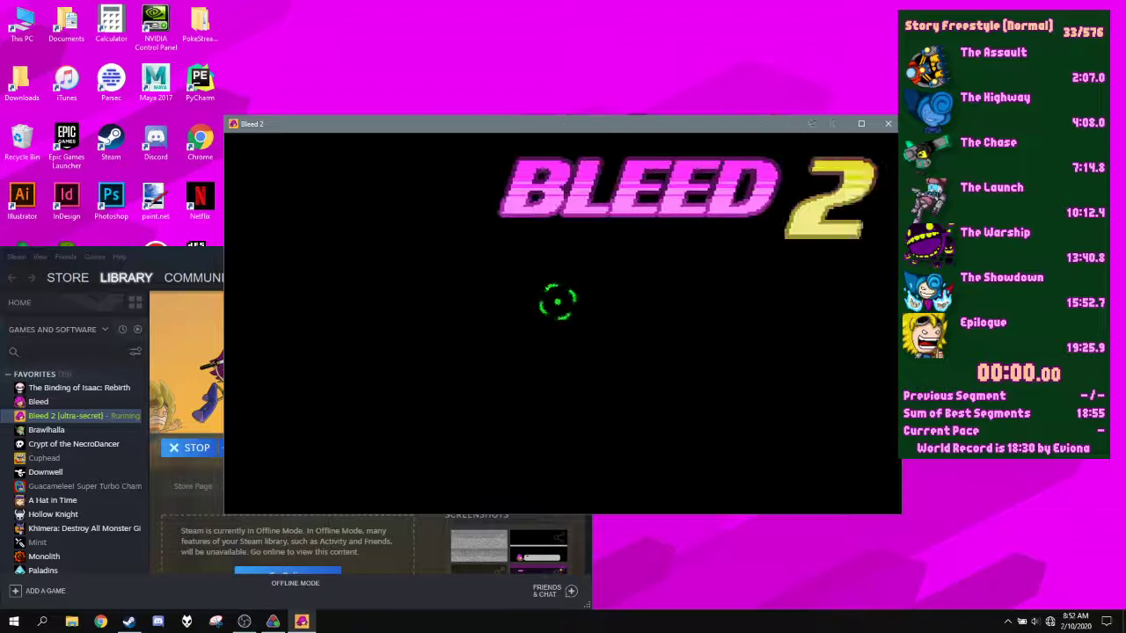
key("Return")
key("Return")
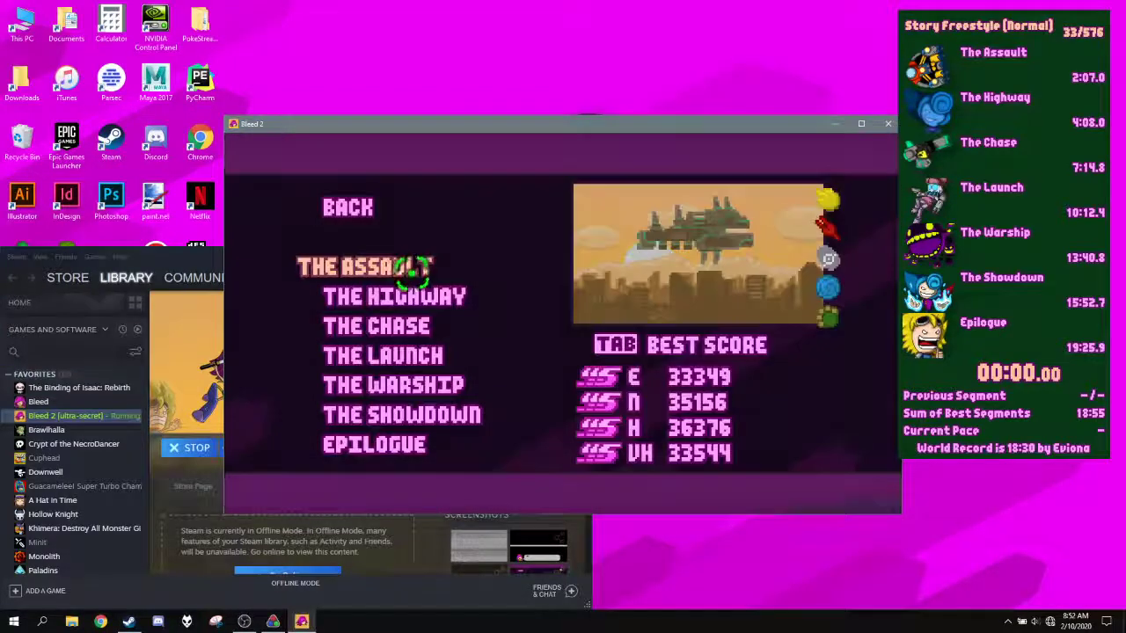
key("Return")
key("Return")
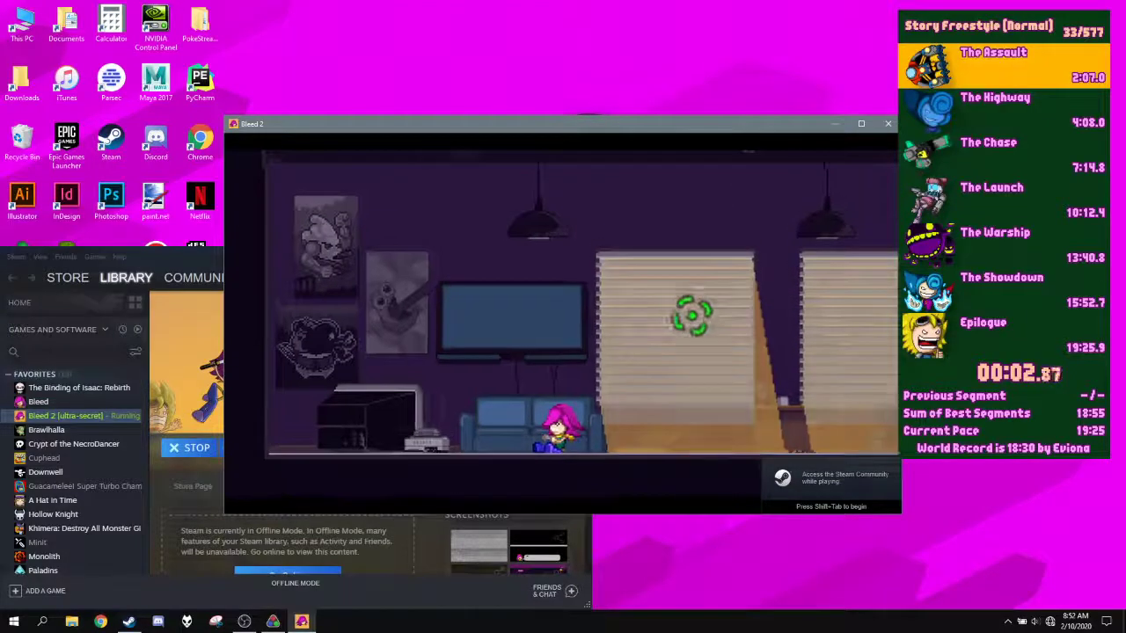
Set the LiveSplit auto splitter's script path to D:\Downloads\Other\LiveSplit\Bleed2.asl and accept the splits changes
right_click(965, 260)
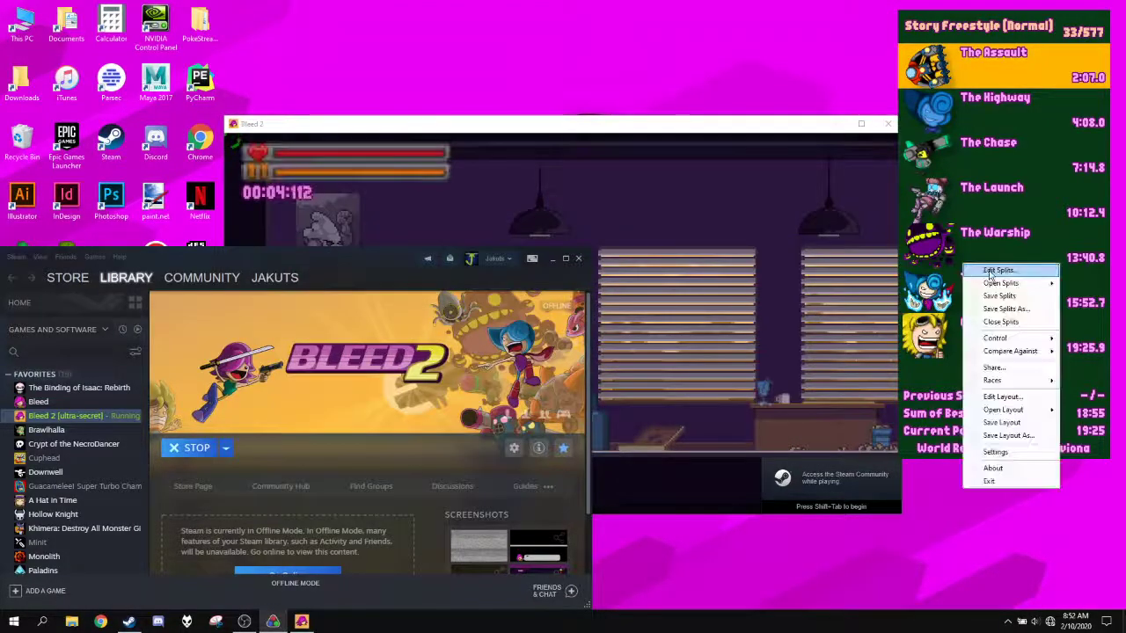
left_click(989, 269)
left_click(375, 139)
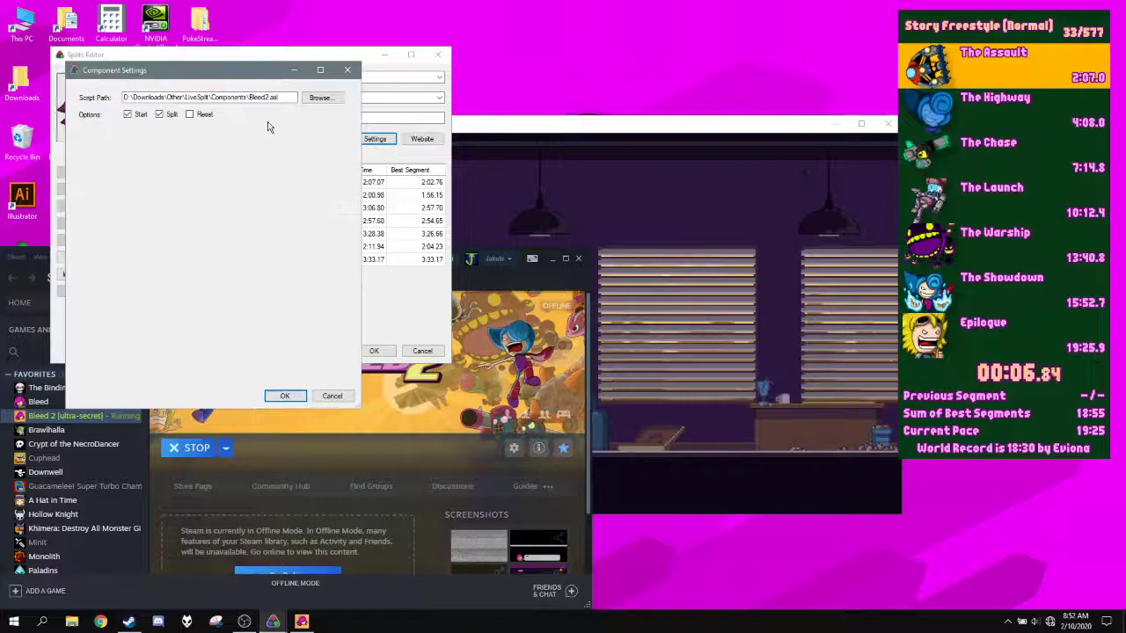
left_click(320, 98)
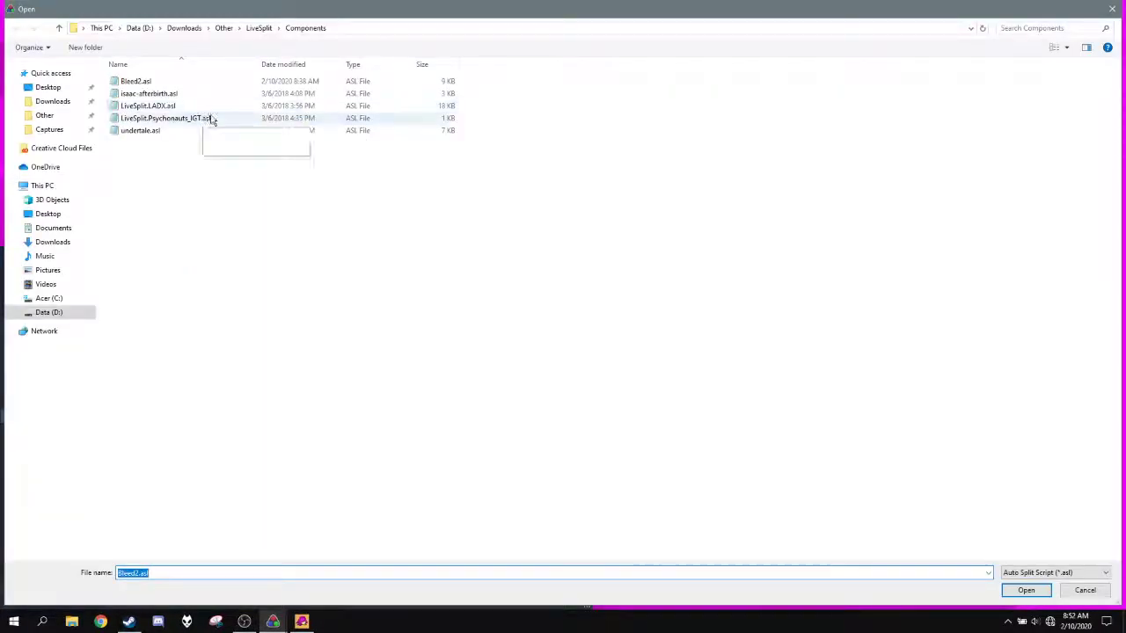
left_click(257, 28)
double_click(174, 95)
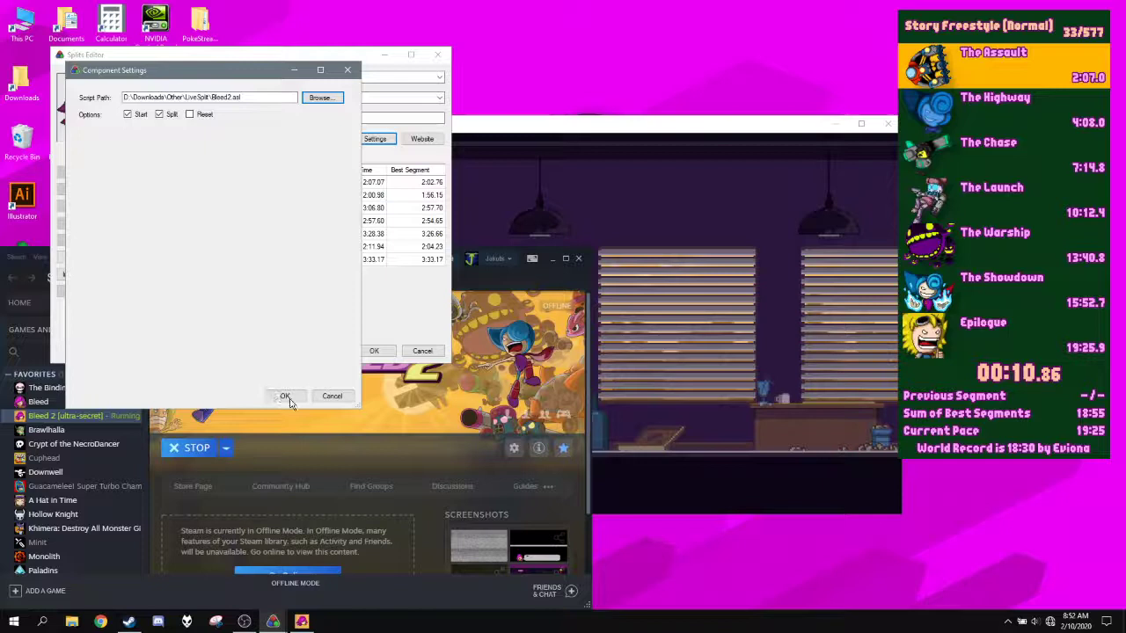
left_click(285, 396)
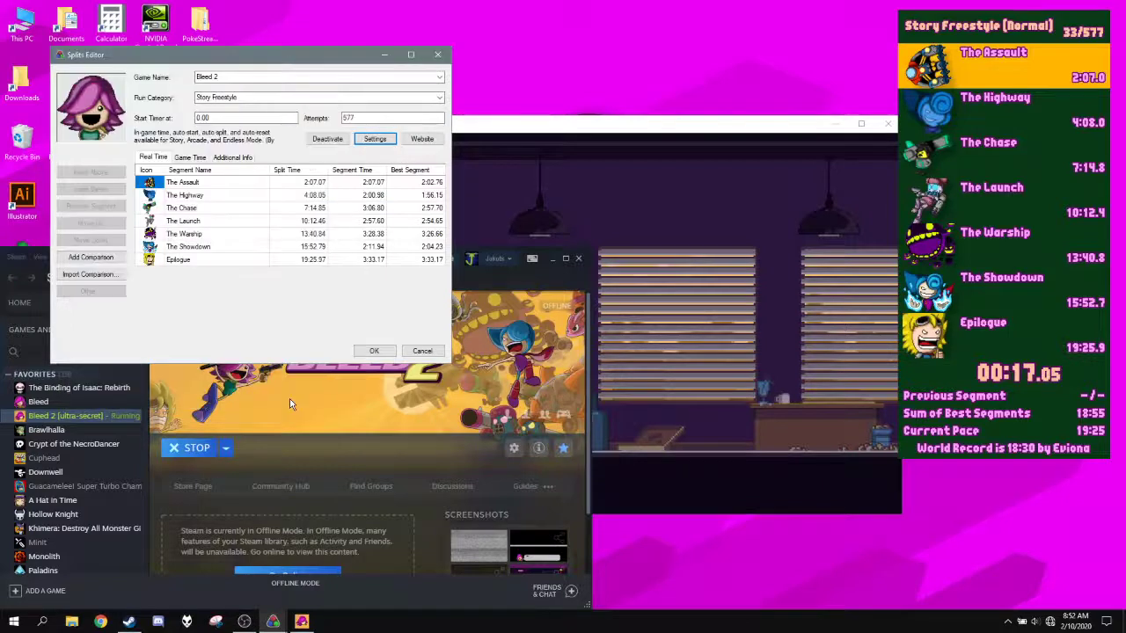
left_click(375, 350)
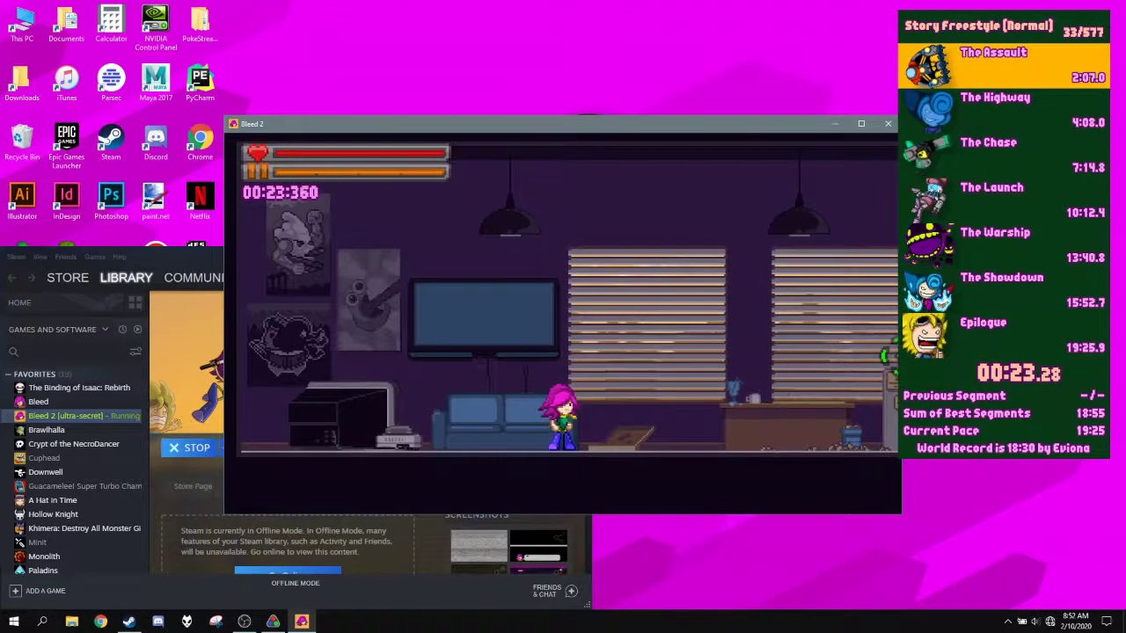
Quit The Assault to the menu and close Bleed 2
key("Escape")
left_click(651, 379)
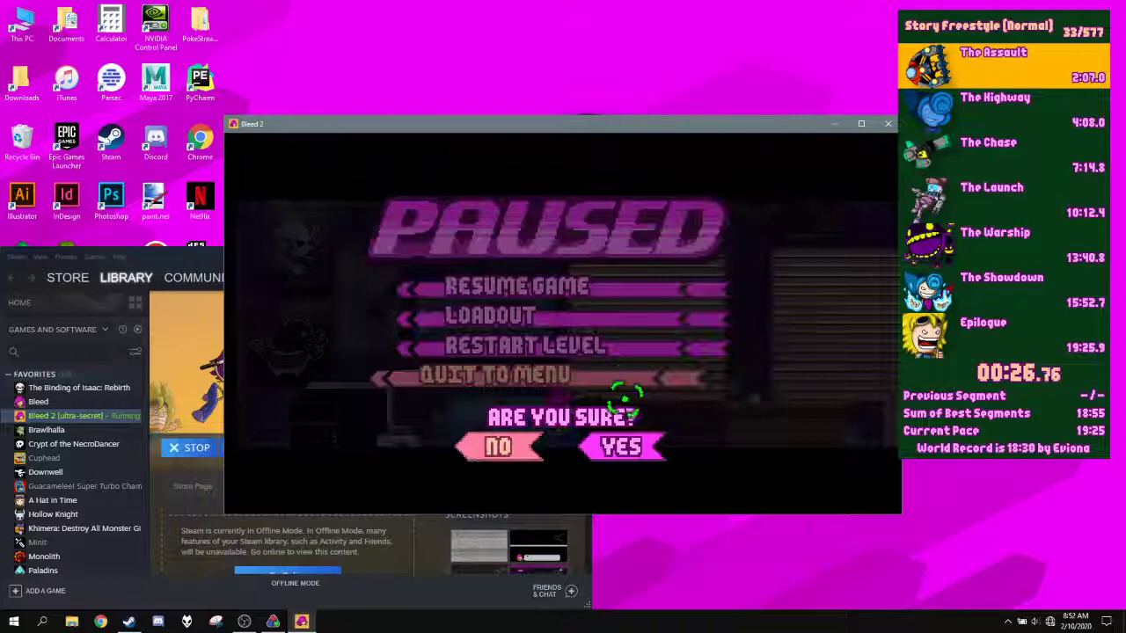
left_click(612, 445)
key("Escape")
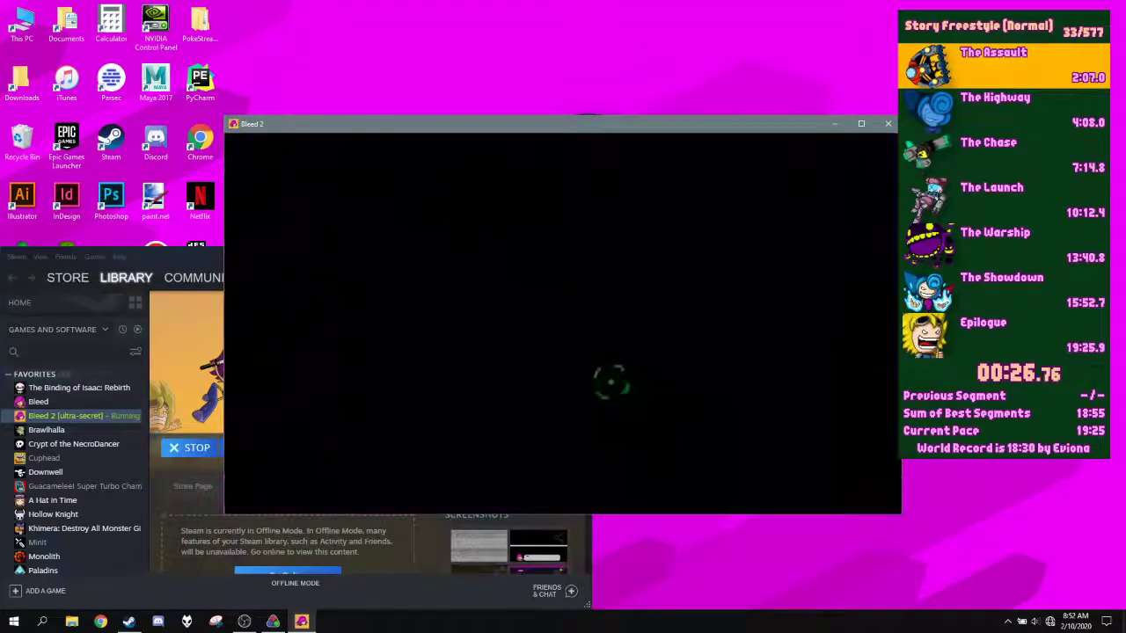
key("alt+F4")
Reset the LiveSplit timer and exit LiveSplit without saving the splits
key("KP_3")
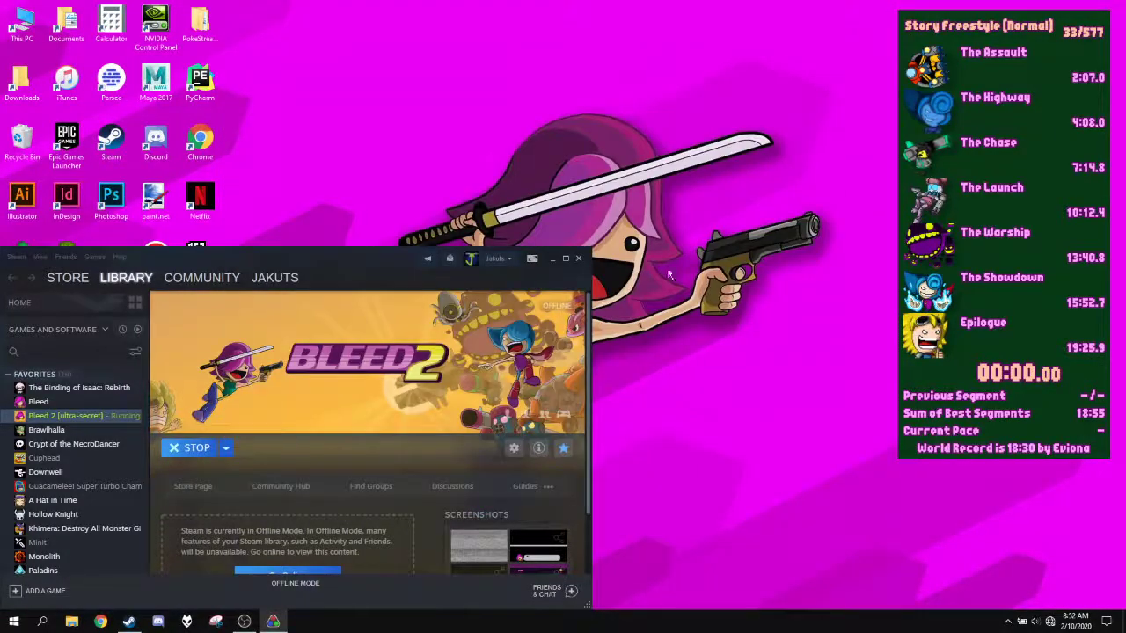
left_click_drag(971, 216, 927, 225)
right_click(951, 213)
left_click(998, 433)
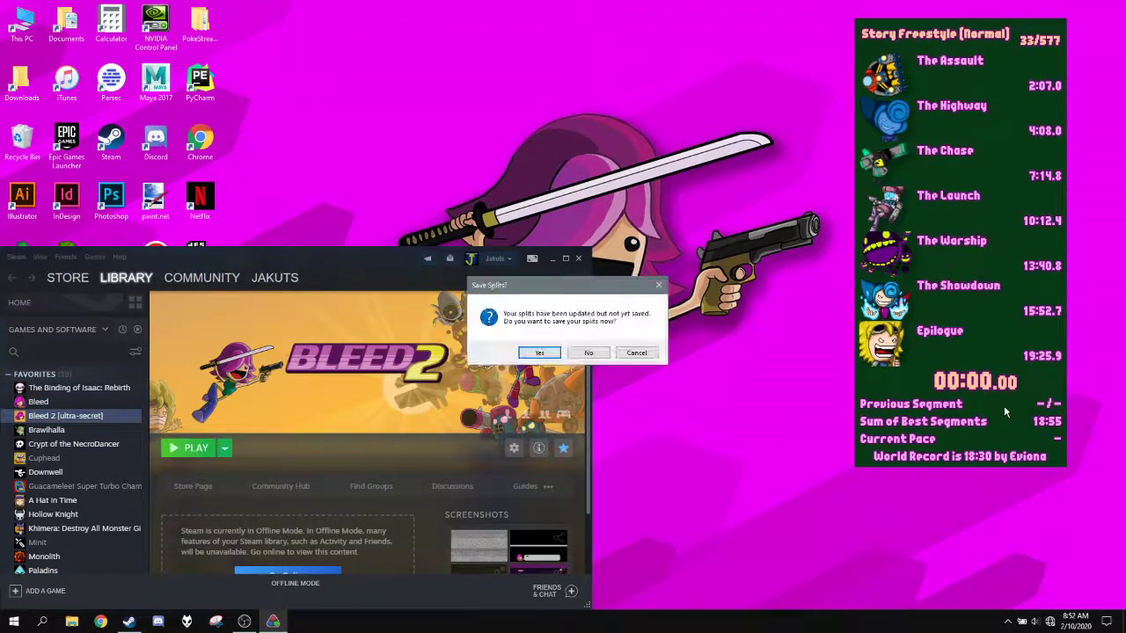
left_click(604, 351)
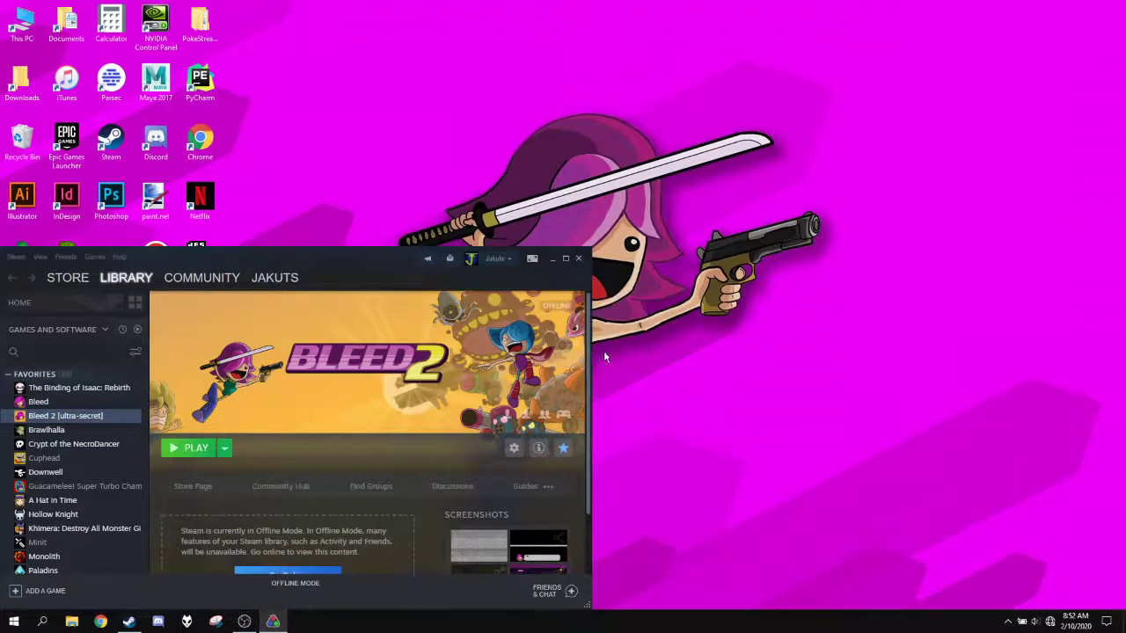
Open the find_bleed2_offsets folder on the desktop and run find_bleed2_offsets.exe
left_click(549, 259)
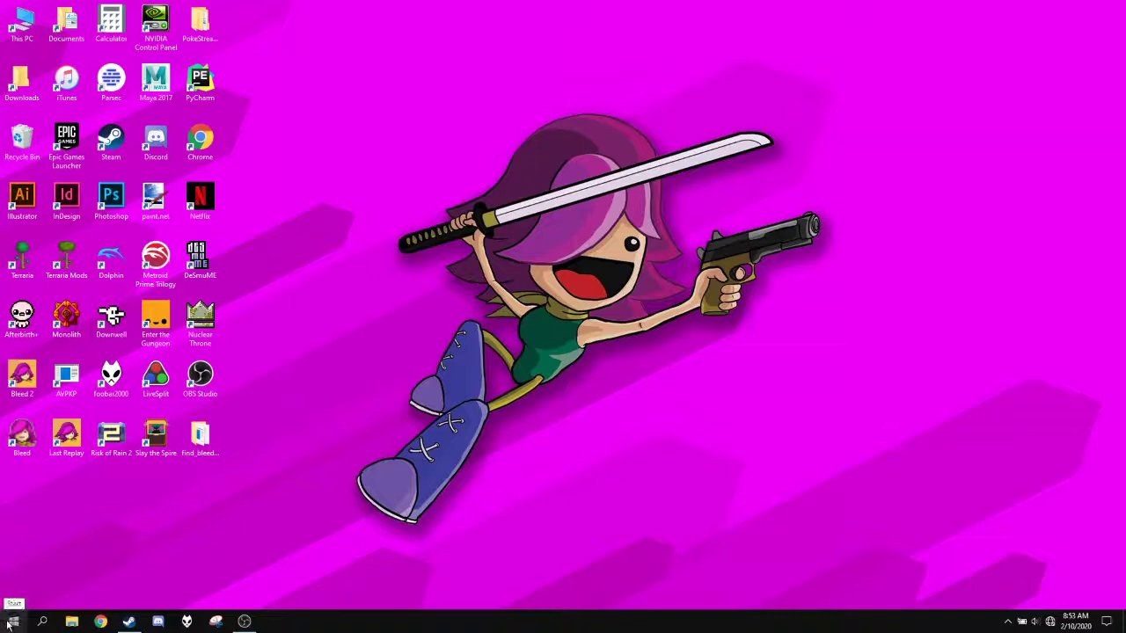
left_click(218, 436)
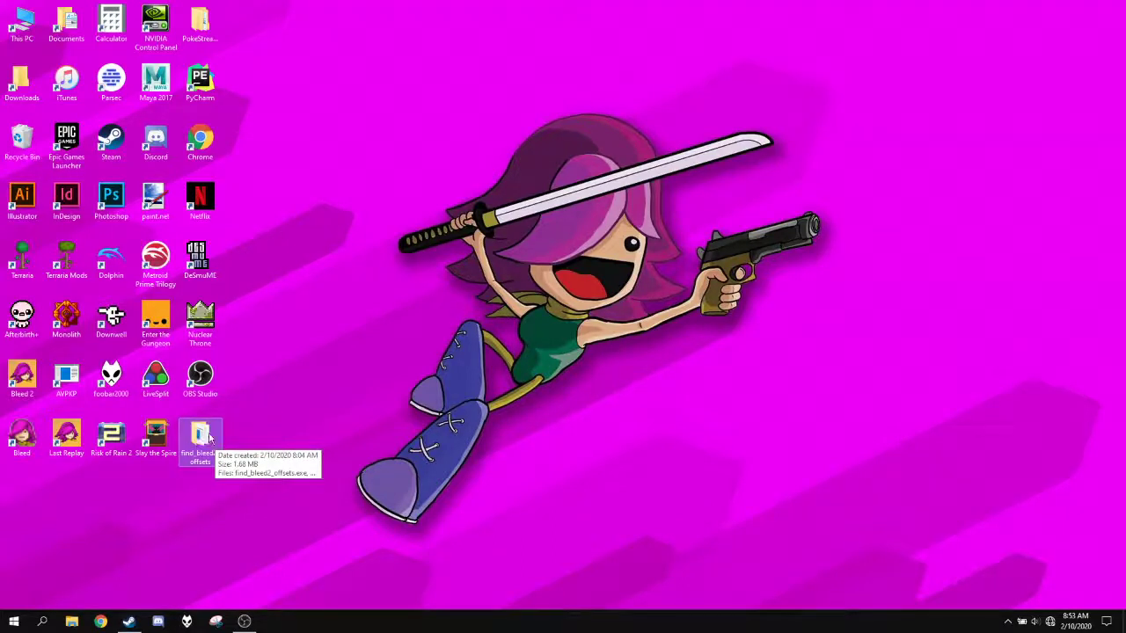
double_click(209, 438)
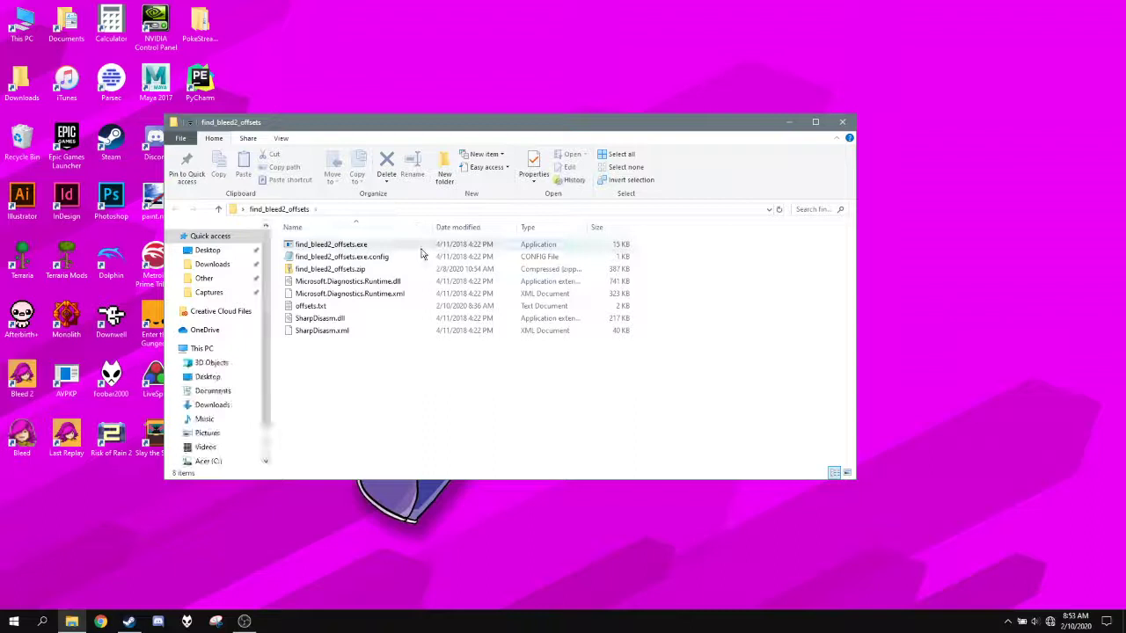
double_click(389, 244)
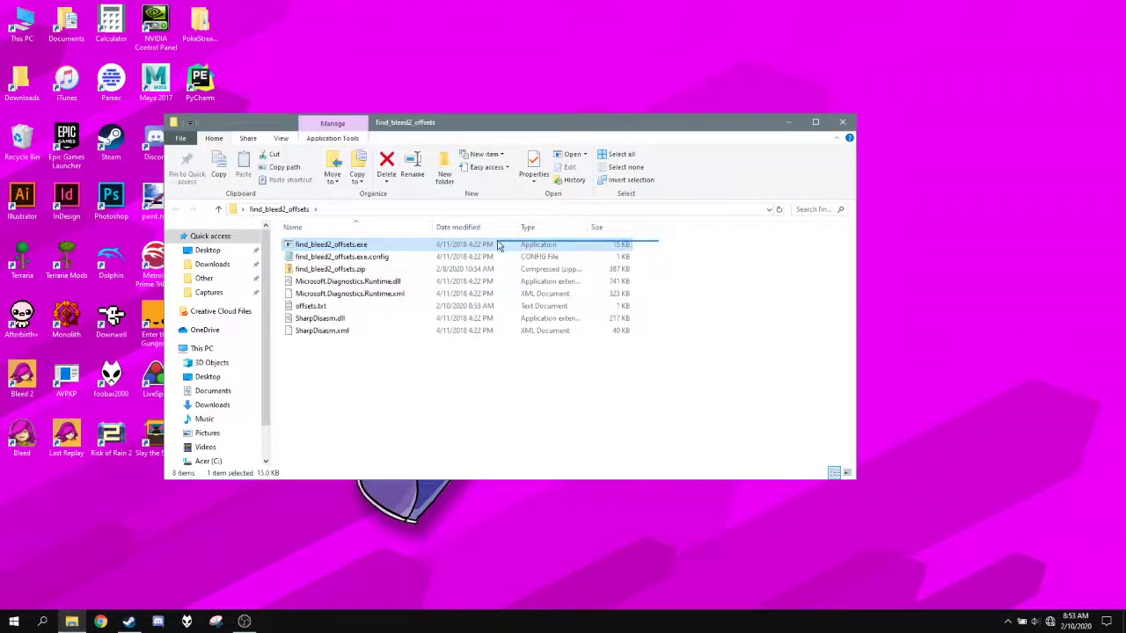
left_click(390, 243)
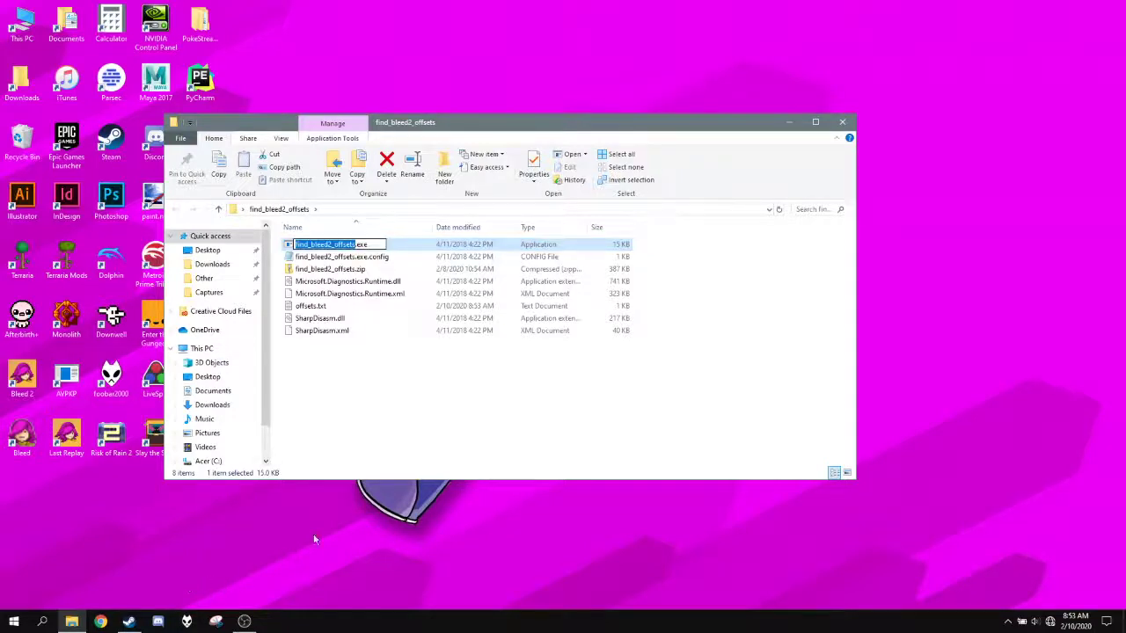
left_click(339, 428)
left_click(339, 427)
Launch Bleed 2 from Steam and minimize the find_bleed2_offsets folder window
mouse_move(128, 620)
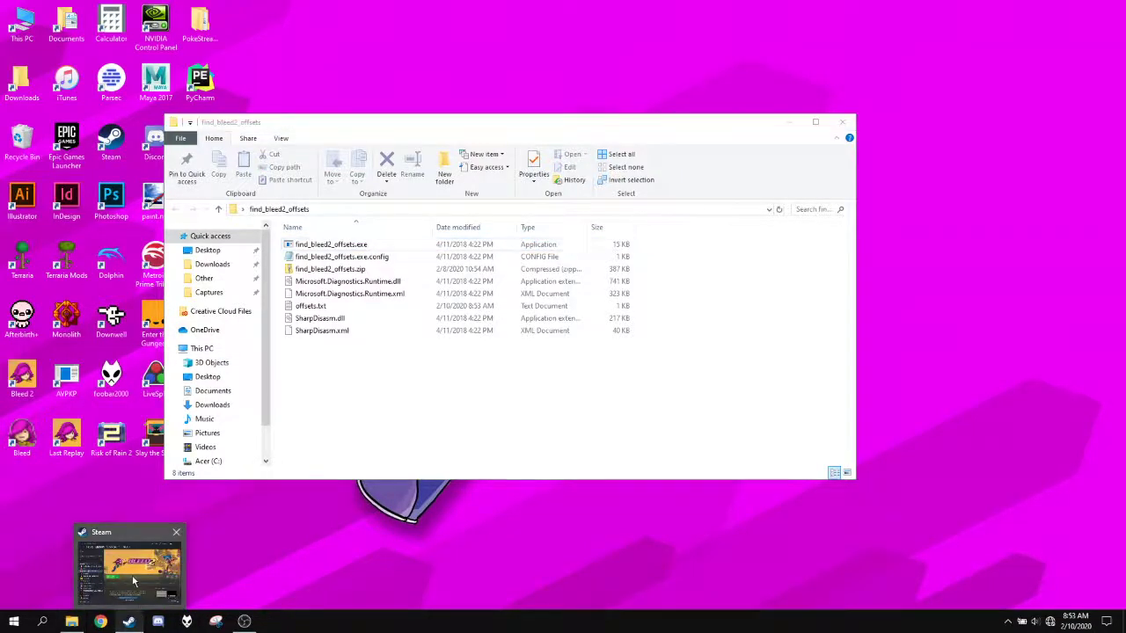
left_click(133, 581)
left_click(188, 447)
left_click(733, 267)
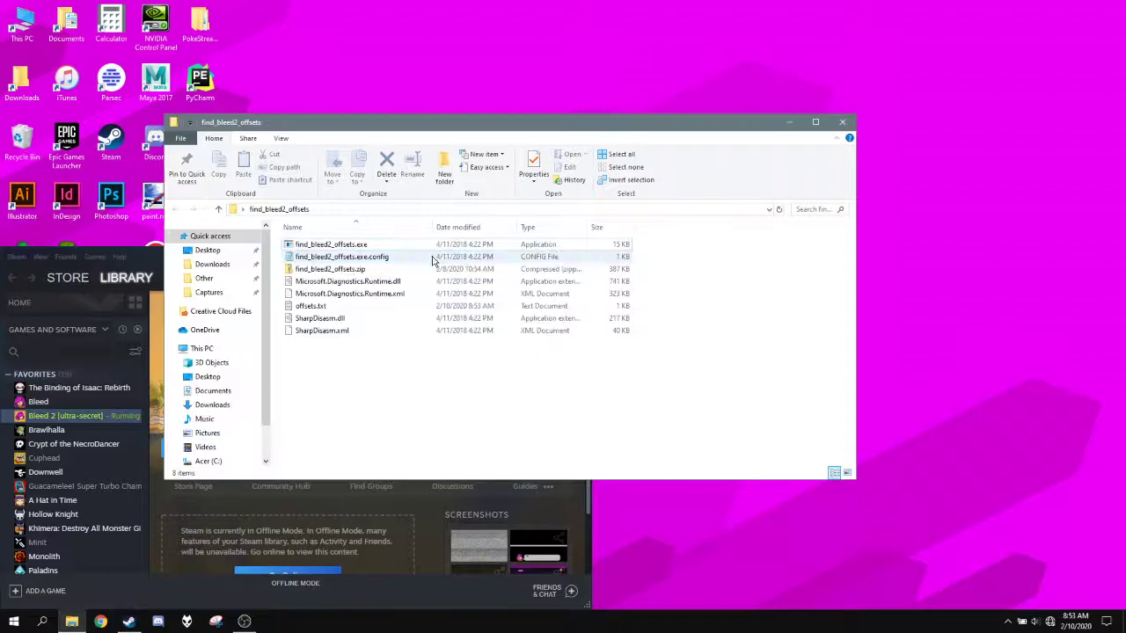
left_click(789, 123)
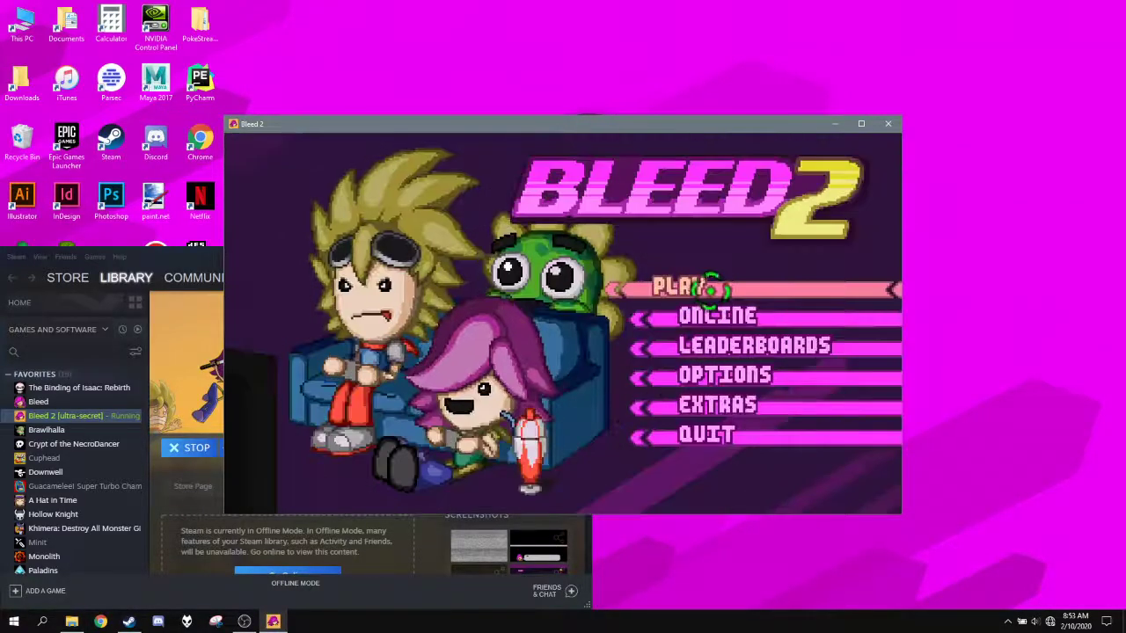
Start The Highway level on Normal difficulty in Bleed 2 and keep the game in the foreground
left_click(714, 289)
left_click(493, 281)
left_click(402, 291)
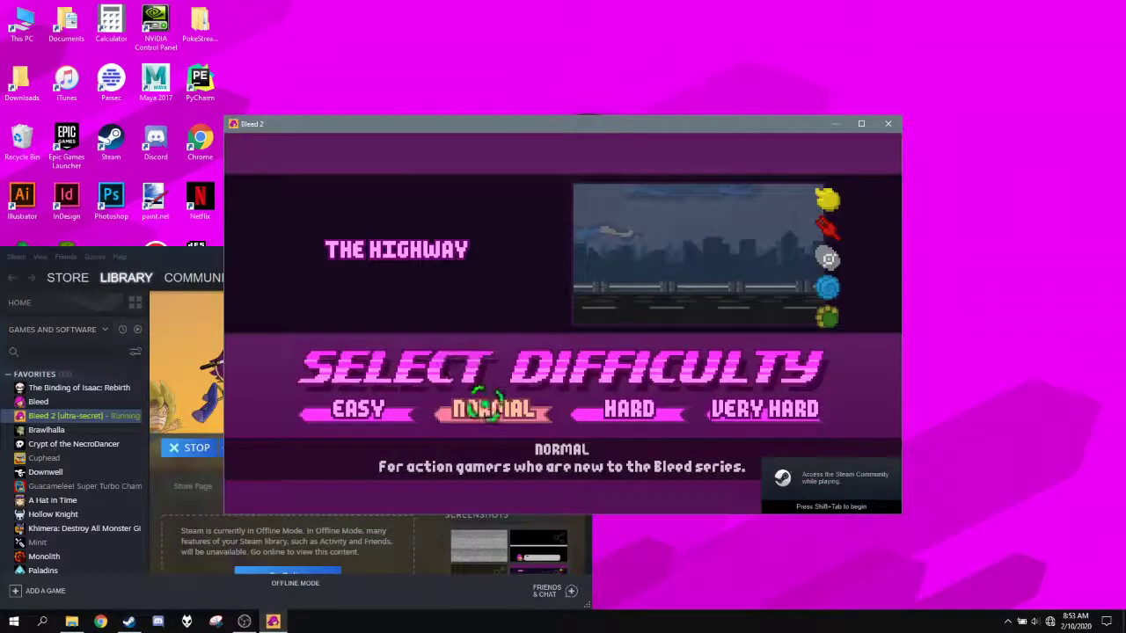
left_click(493, 407)
key("alt+Tab")
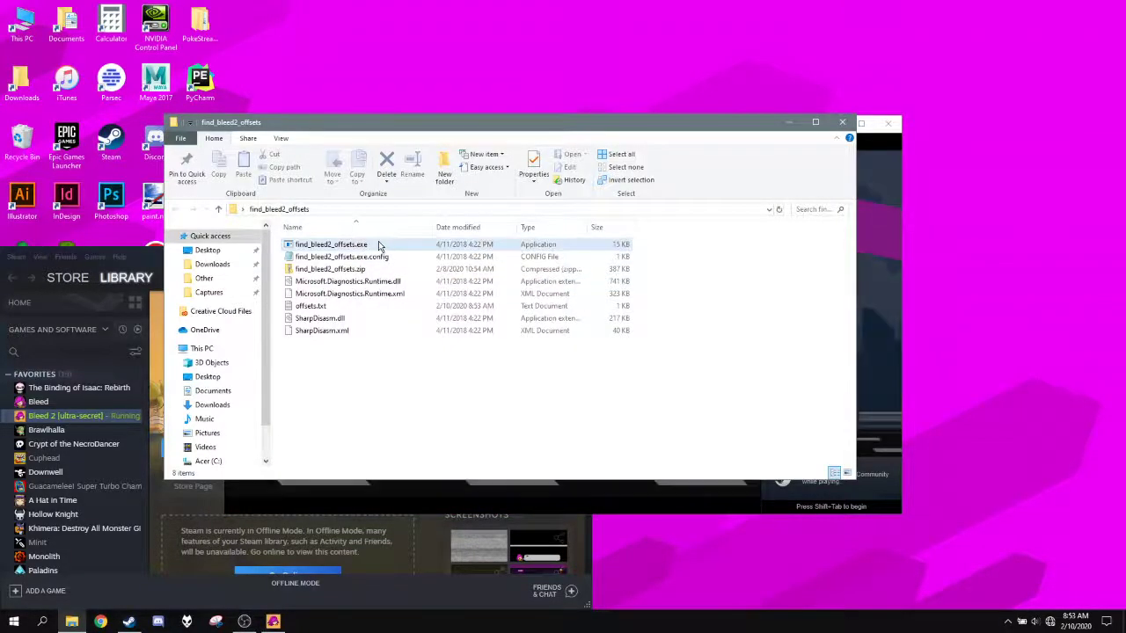
key("alt+Tab")
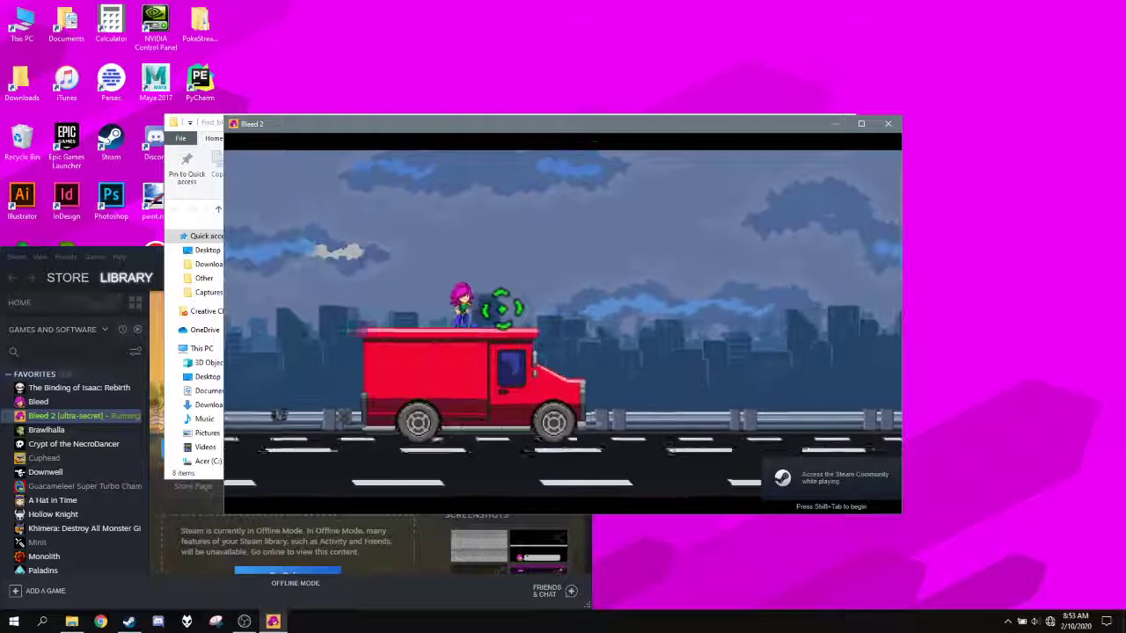
Run find_bleed2_offsets.exe from its folder while the Bleed 2 level is running, and return to the game
key("alt+Tab")
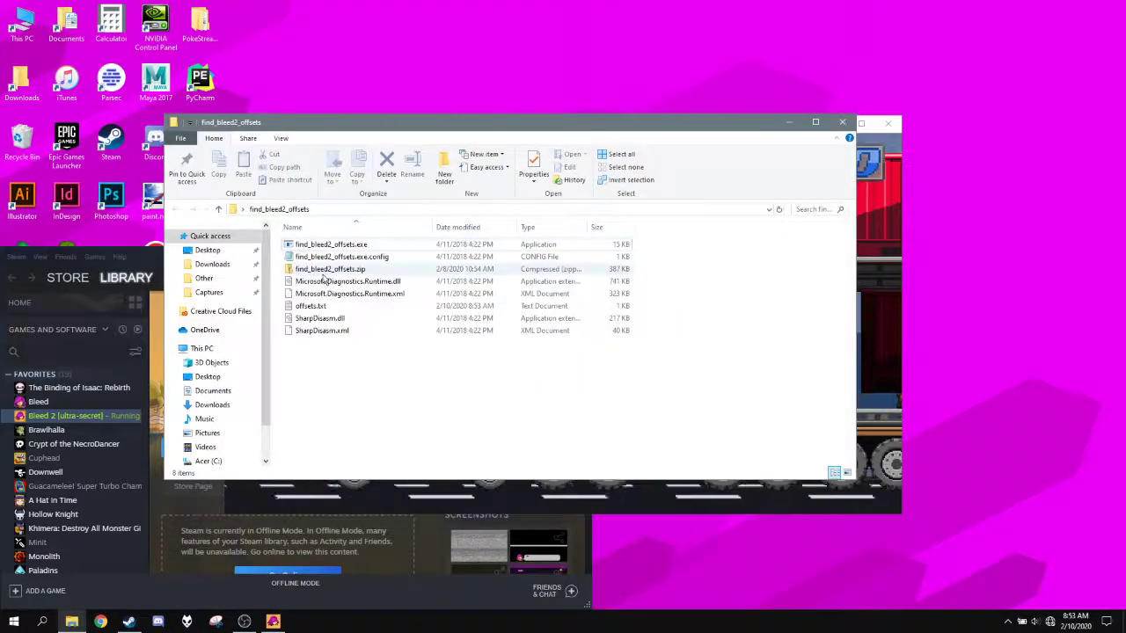
double_click(536, 243)
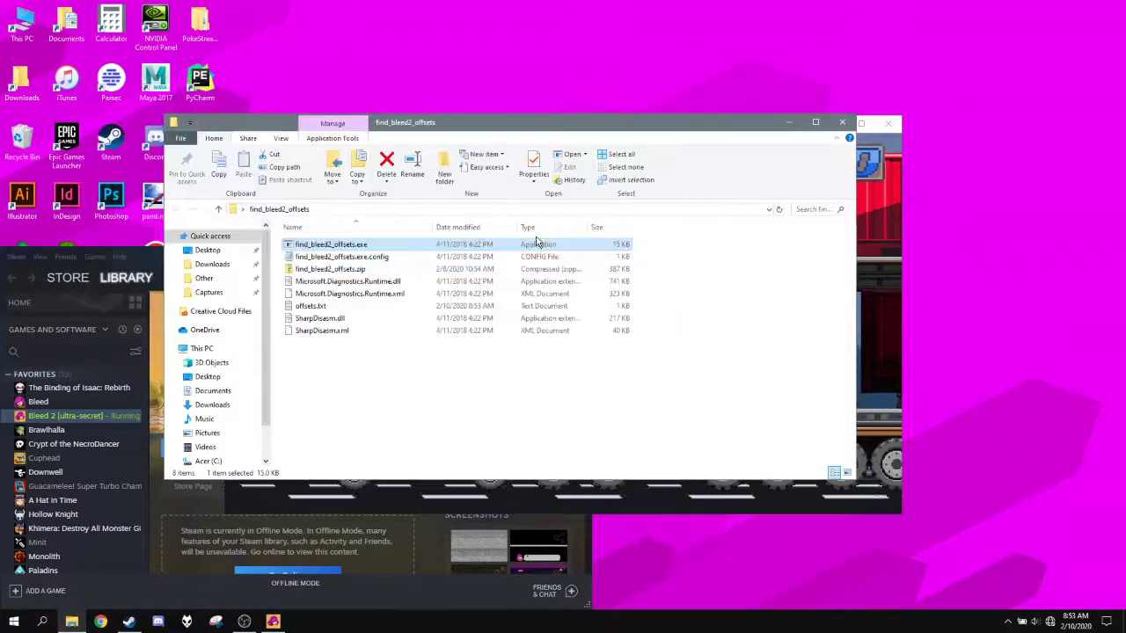
key("alt+Tab")
Quit the running level to the main menu and exit Bleed 2
key("Escape")
left_click(495, 374)
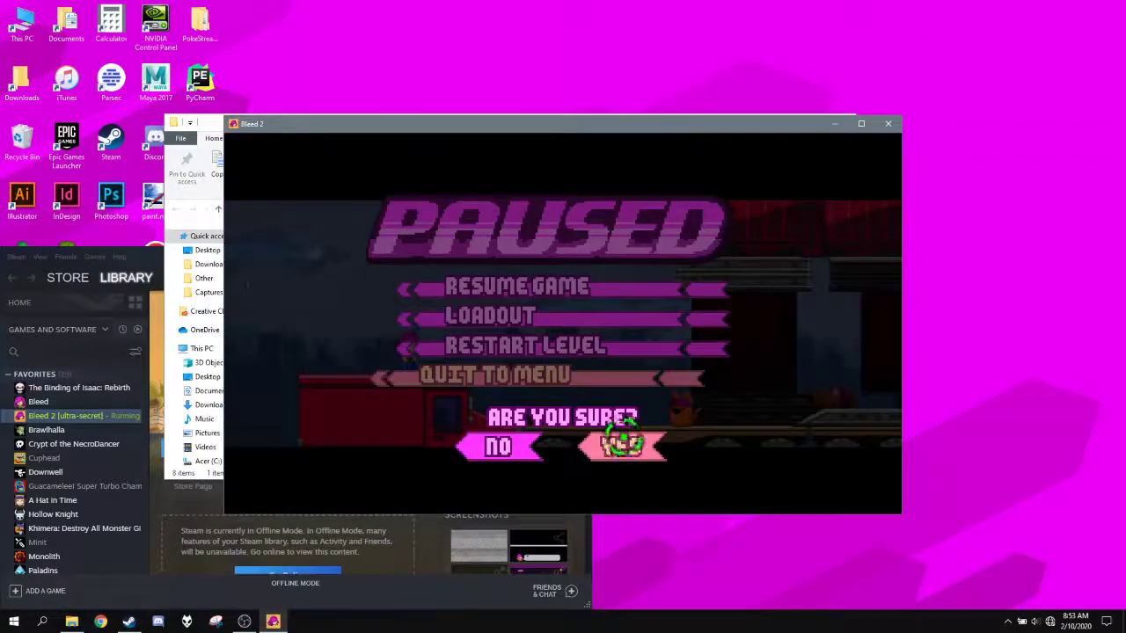
left_click(623, 442)
key("Escape")
left_click(766, 415)
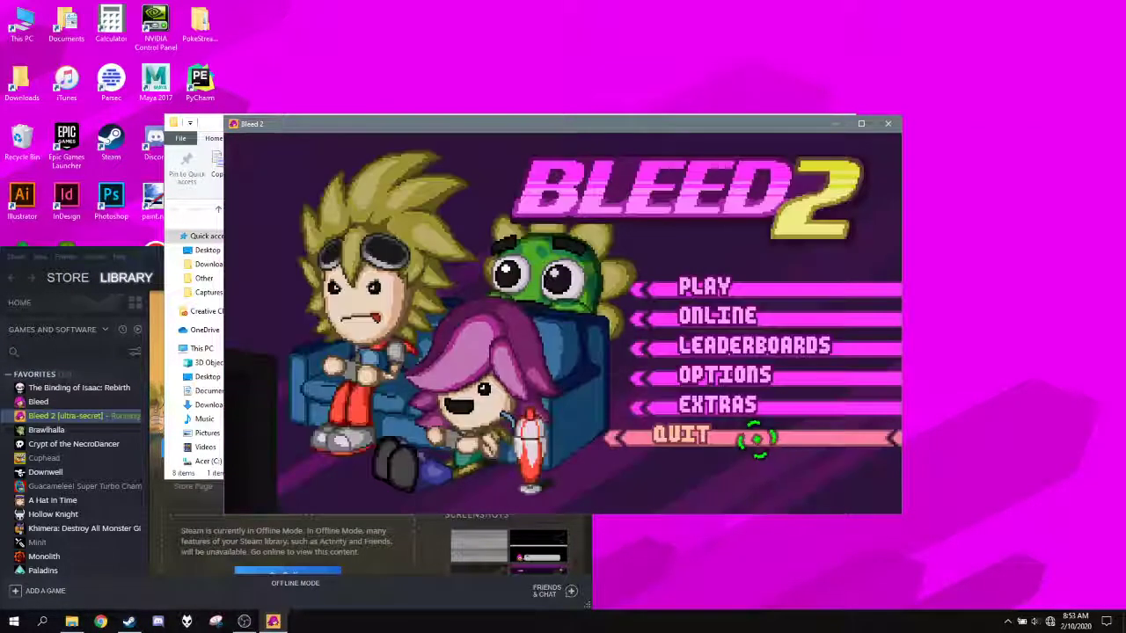
left_click(756, 439)
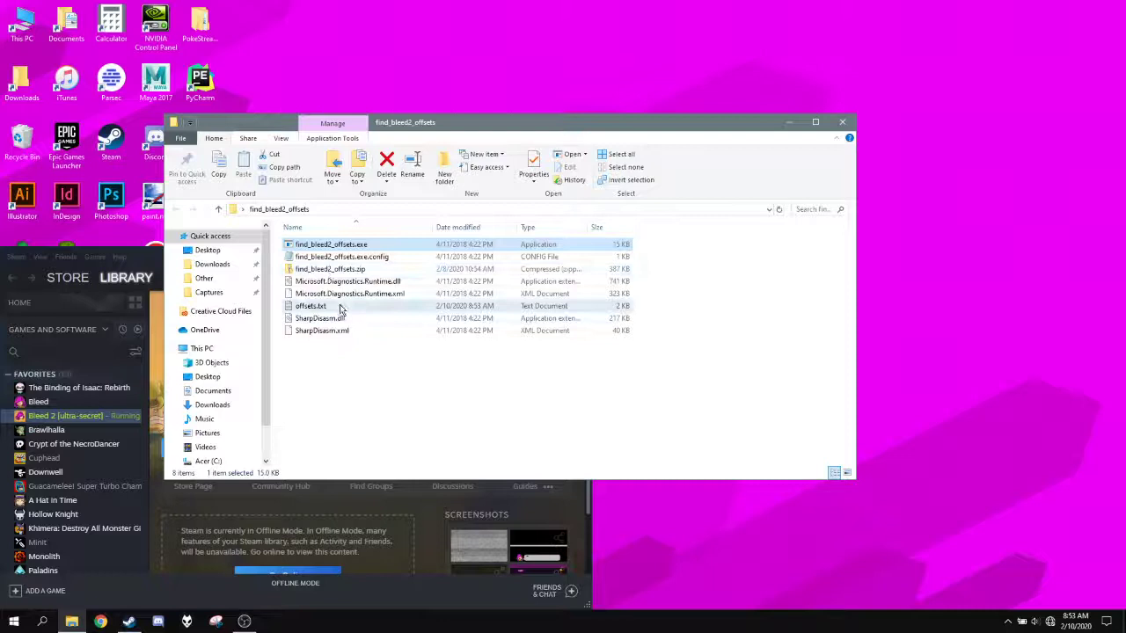
Open offsets.txt from the find_bleed2_offsets folder and minimize the Steam window
double_click(341, 306)
mouse_move(551, 402)
left_mouse_down()
mouse_move(283, 209)
mouse_move(260, 174)
mouse_move(509, 355)
mouse_move(559, 407)
left_mouse_up()
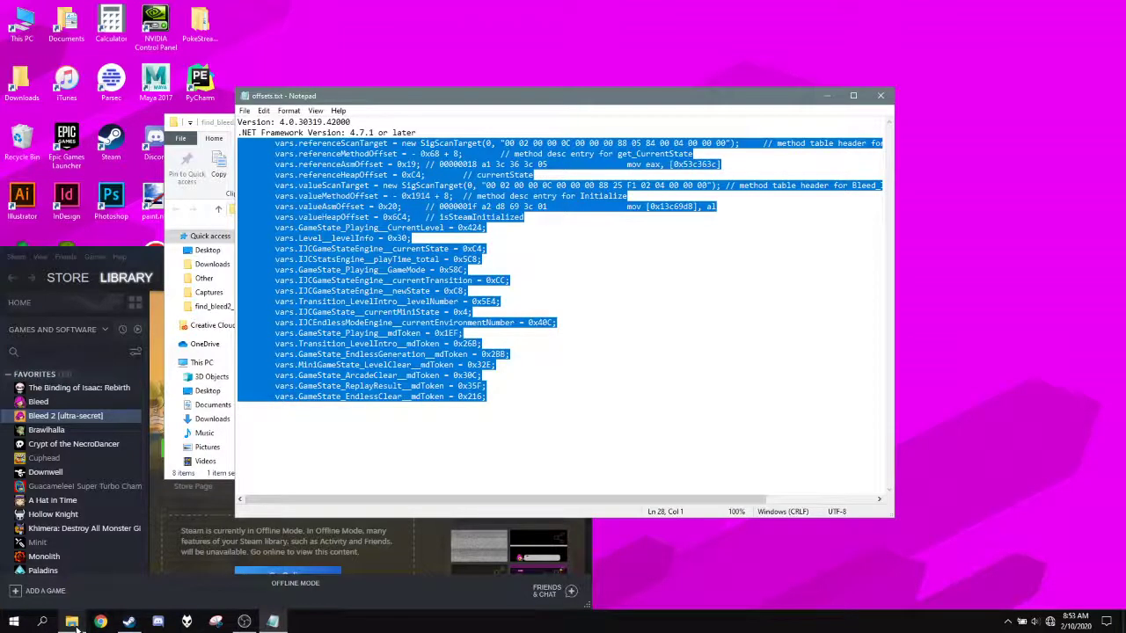
left_click(14, 621)
left_click(698, 409)
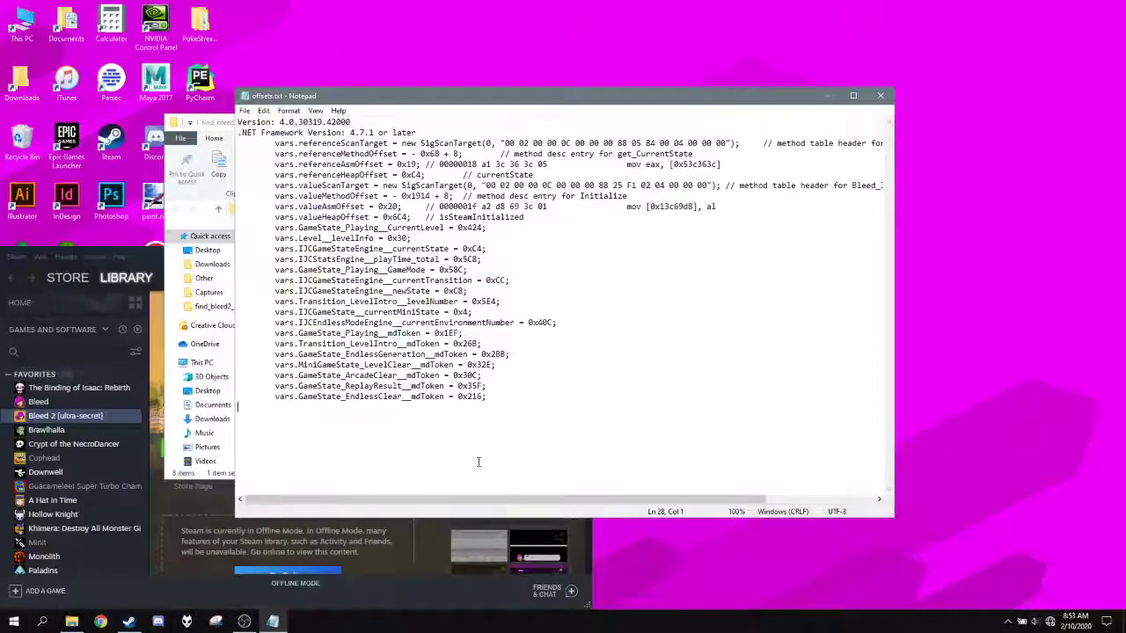
left_click(339, 547)
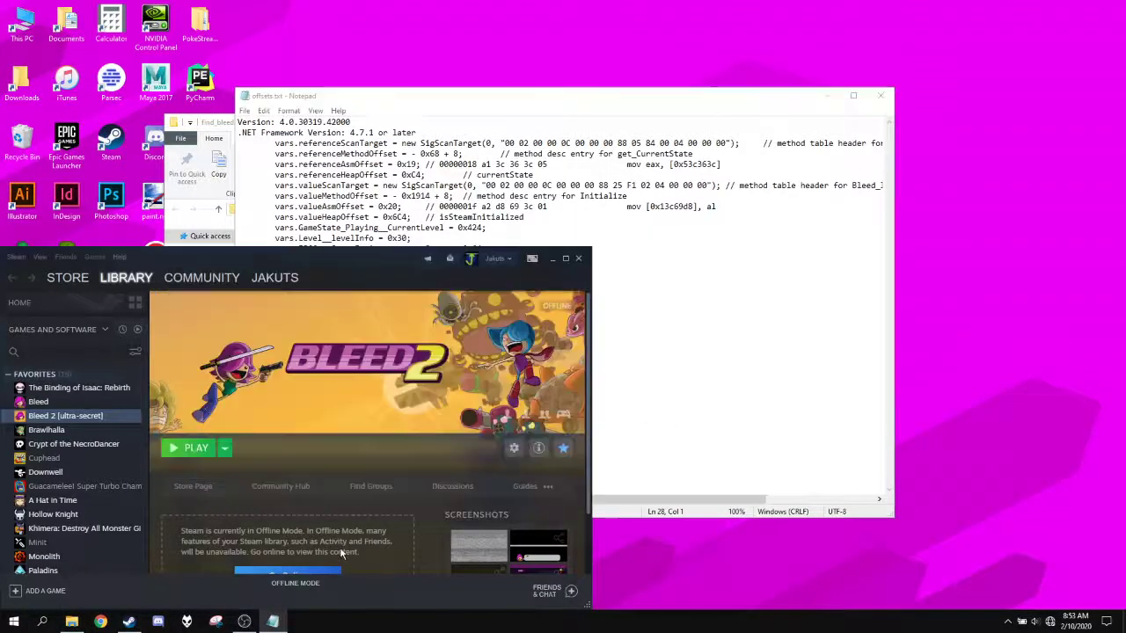
left_click(552, 258)
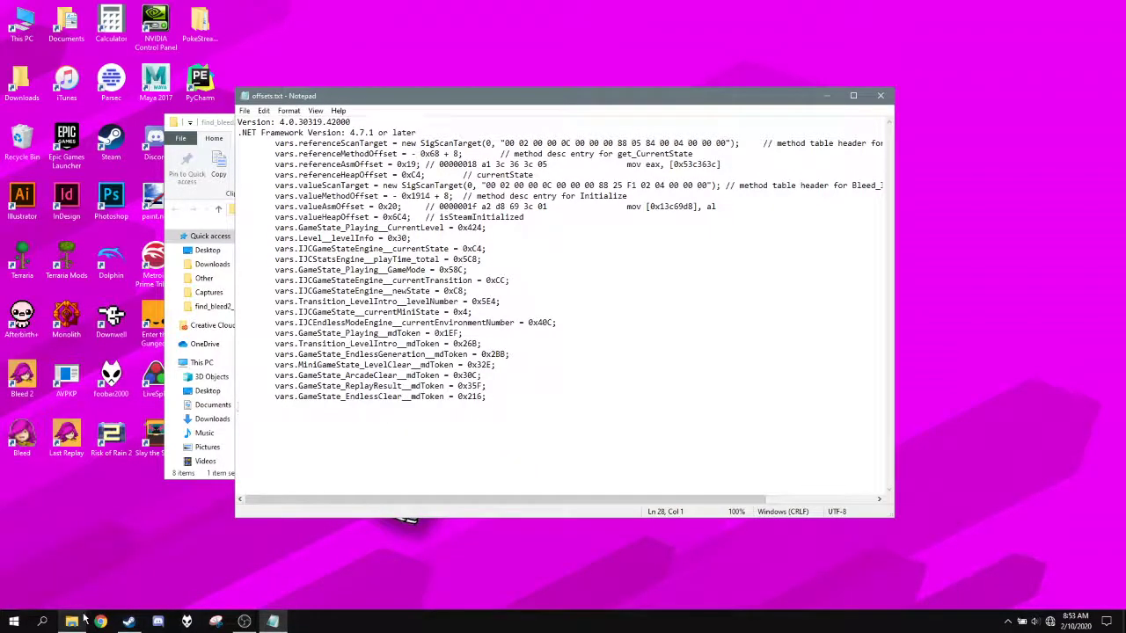
Open the Bleed2.asl script from the LiveSplit folder inside Downloads > Other
left_click(84, 551)
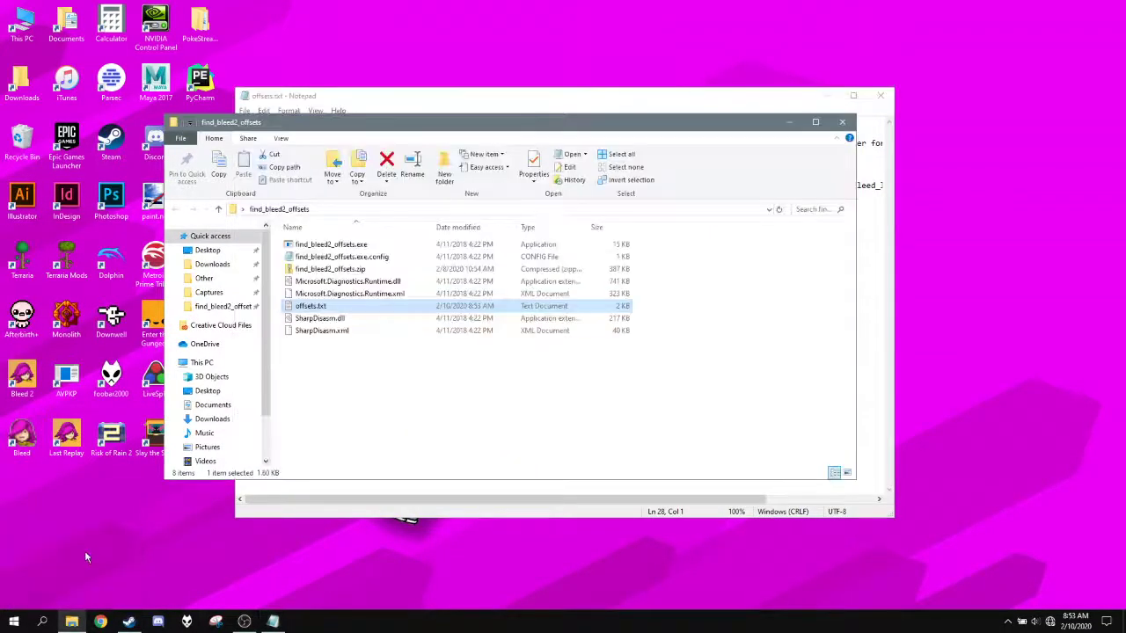
left_click(215, 264)
scroll(437, 377, "down", 3)
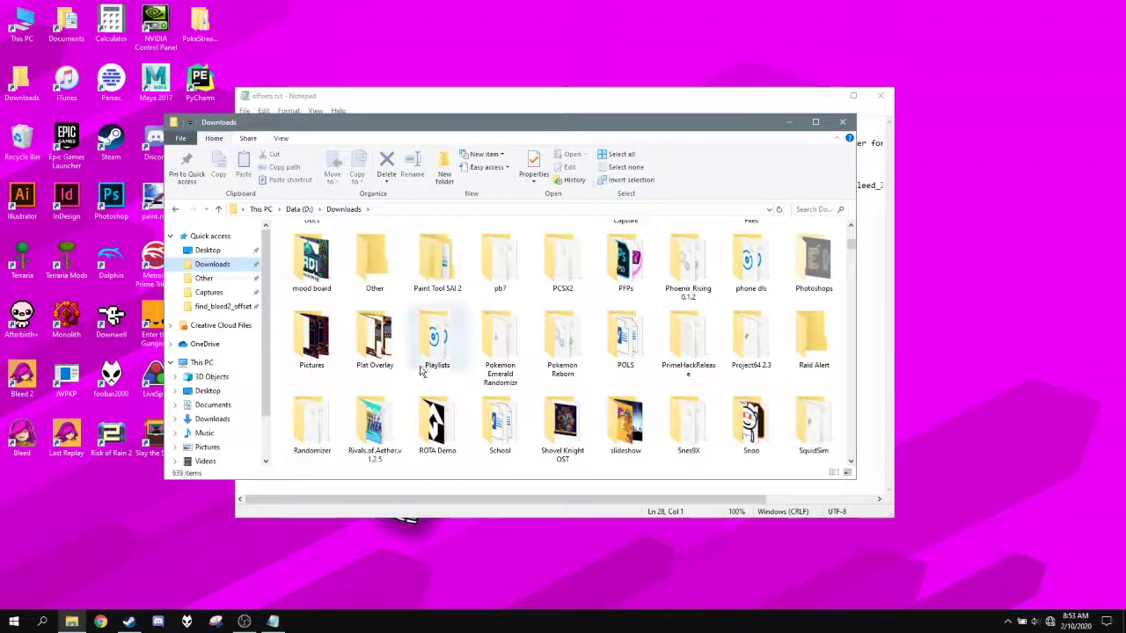
double_click(375, 255)
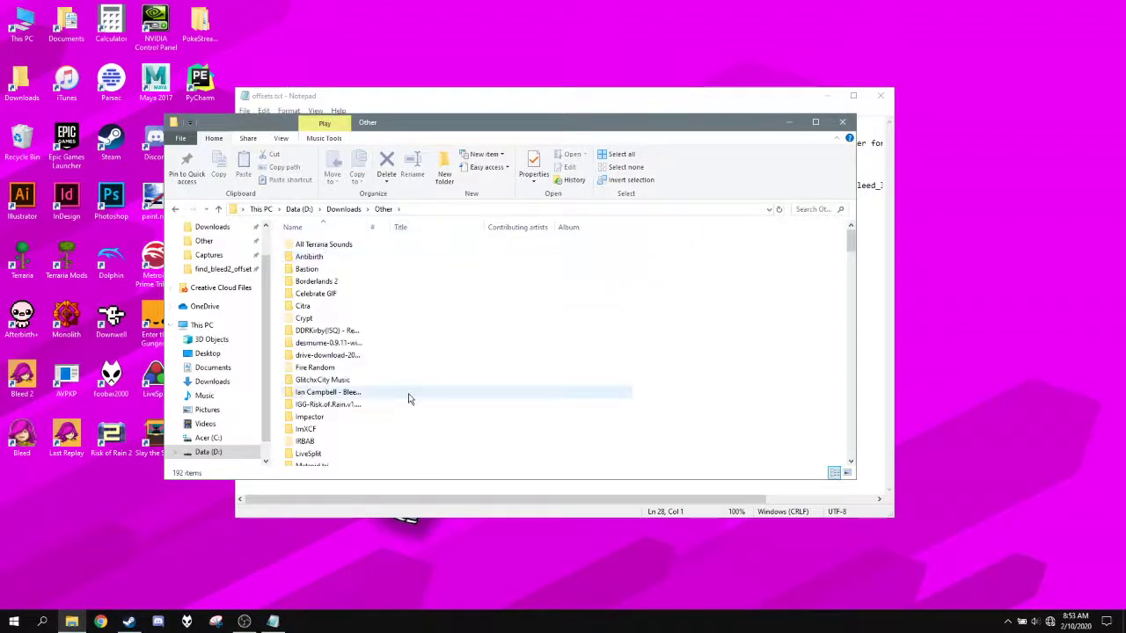
scroll(410, 400, "down", 3)
double_click(347, 350)
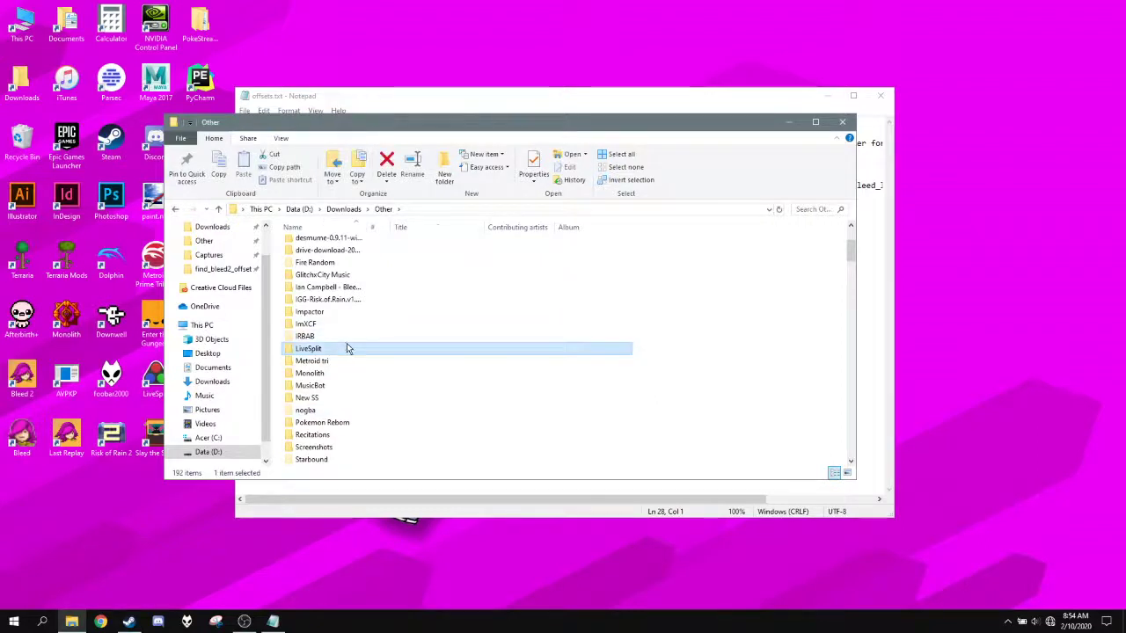
double_click(361, 256)
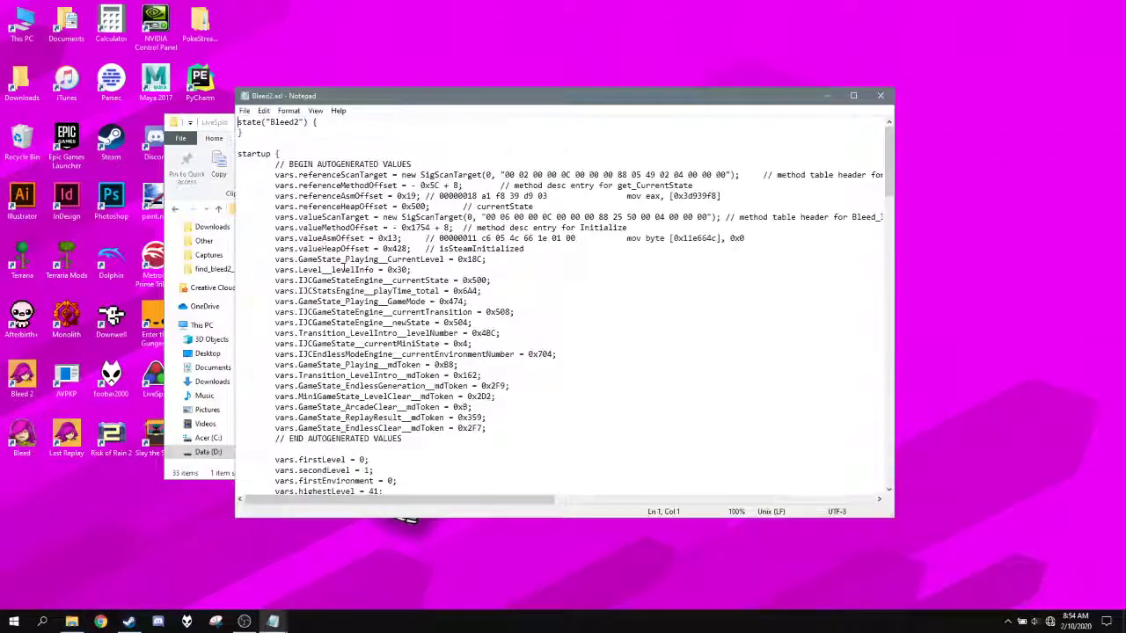
Replace the lines between BEGIN and END AUTOGENERATED VALUES in Bleed2.asl with the vars offset lines copied from offsets.txt
left_click_drag(239, 173, 510, 430)
left_click_drag(523, 107, 738, 126)
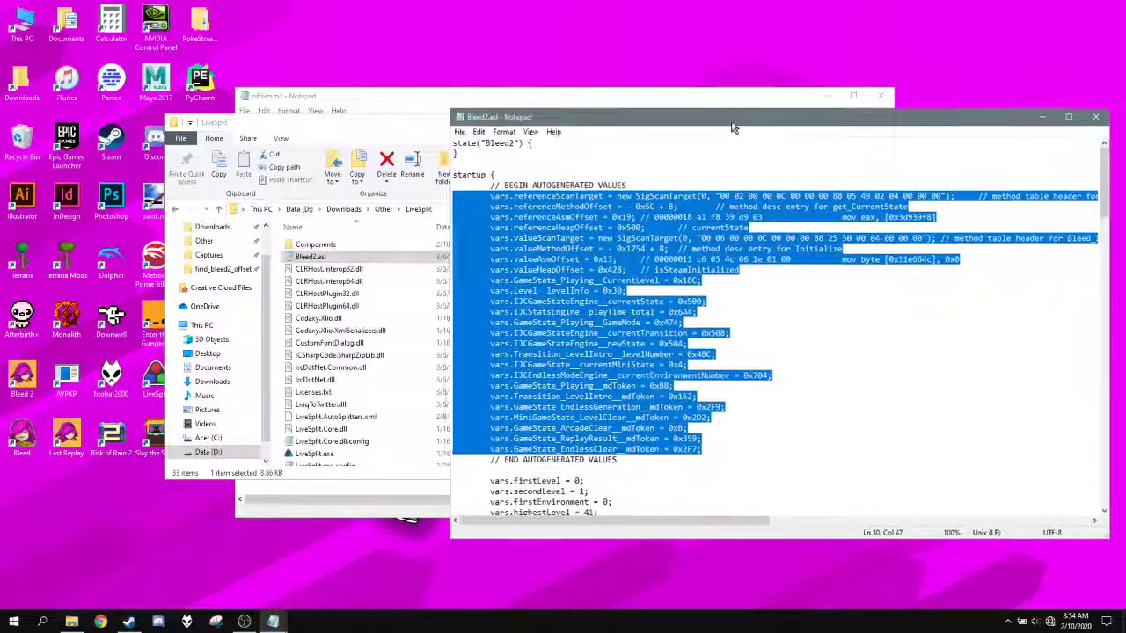
double_click(354, 246)
left_click_drag(527, 409, 233, 141)
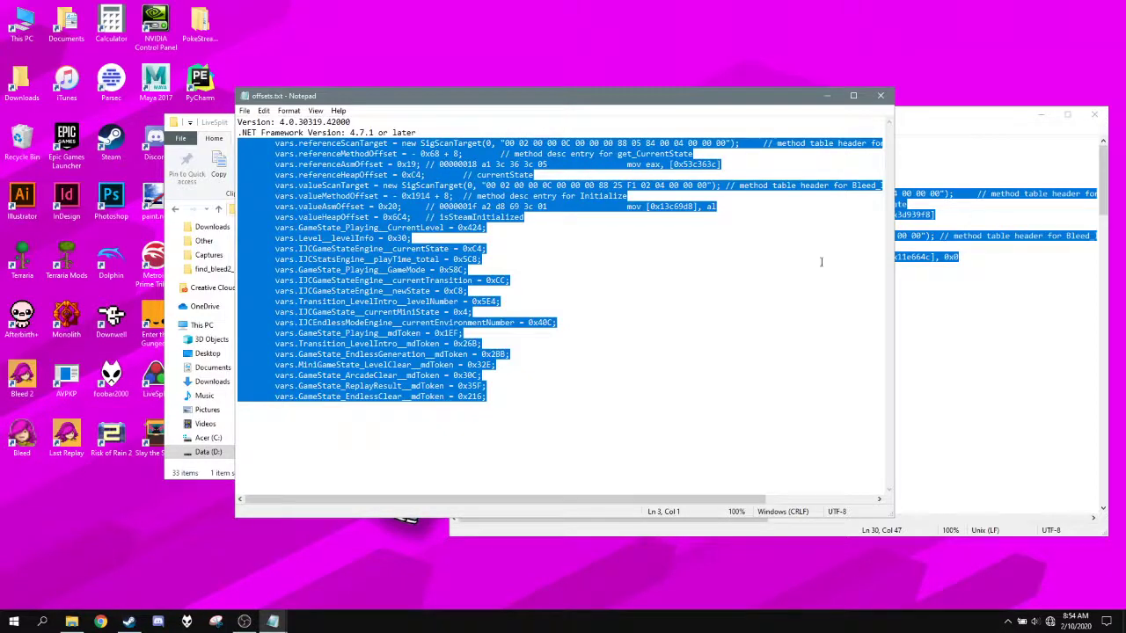
left_click(959, 257)
left_click_drag(715, 449, 453, 195)
key("ctrl+v")
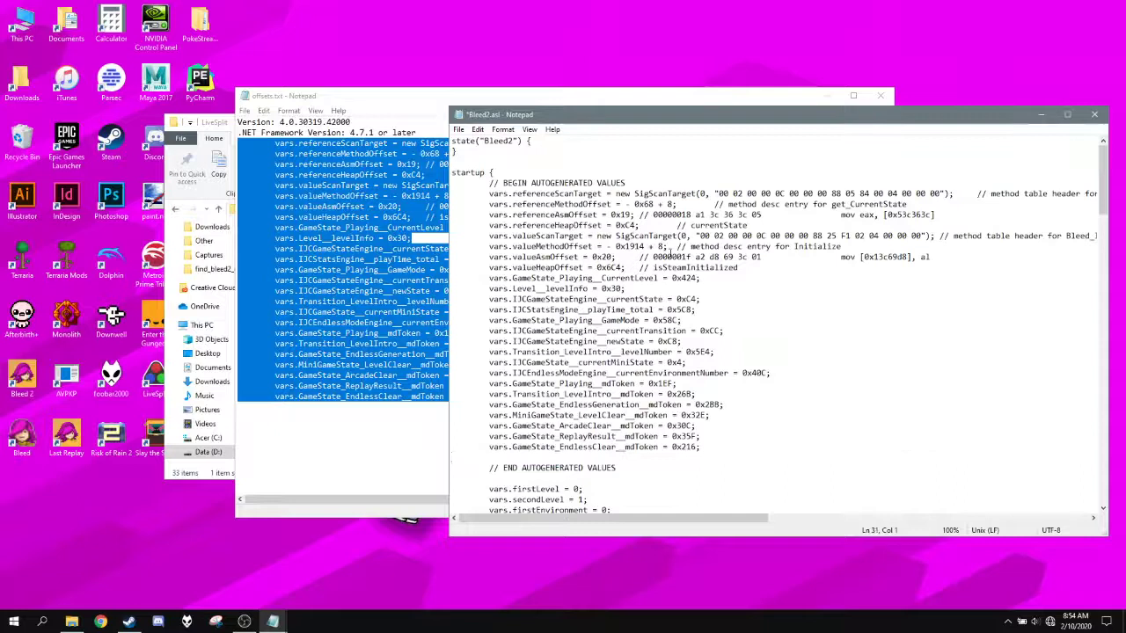
Save Bleed2.asl, and close both it and offsets.txt
left_click(458, 129)
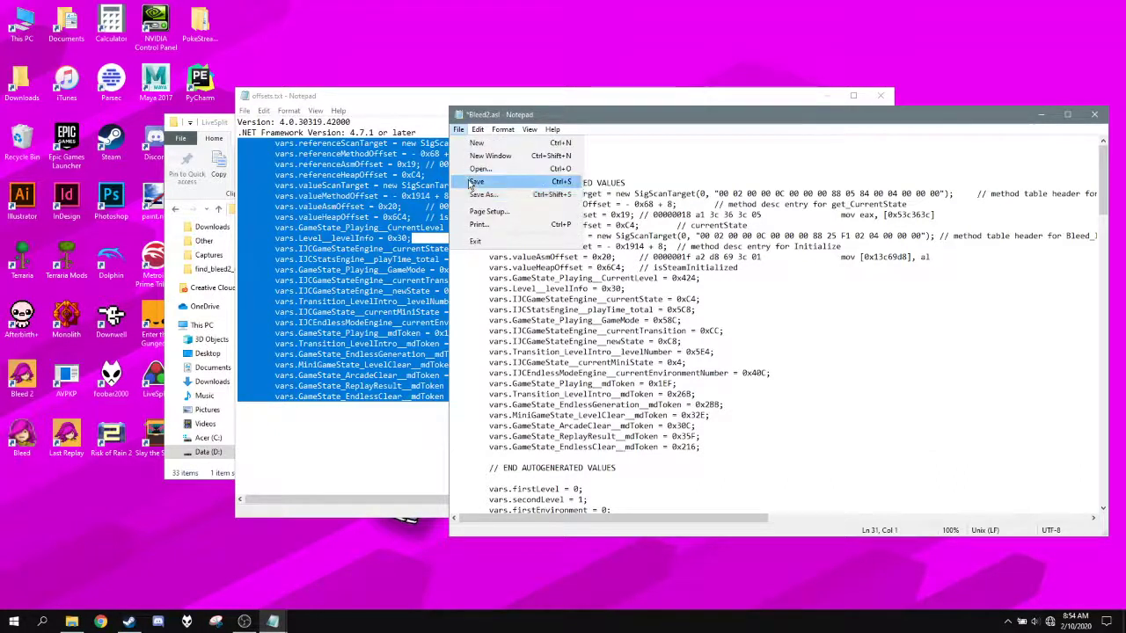
left_click(476, 183)
left_click(1094, 115)
left_click(879, 97)
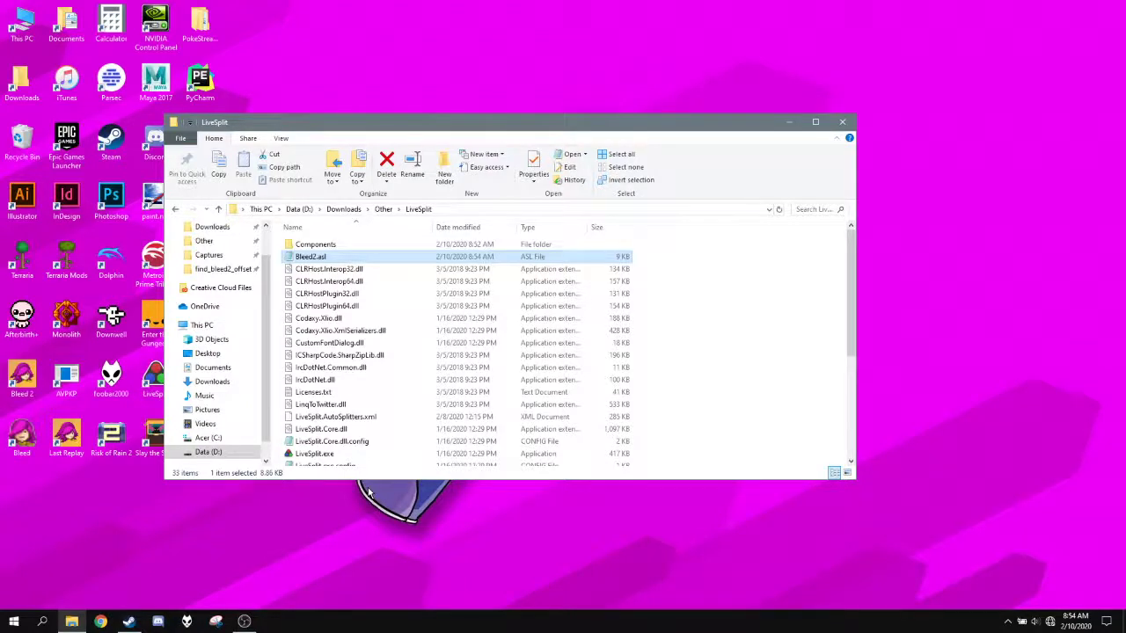
Go to the %APPDATA% folder through Run and open savegame.sav from its Bleed2 folder
key("super+r")
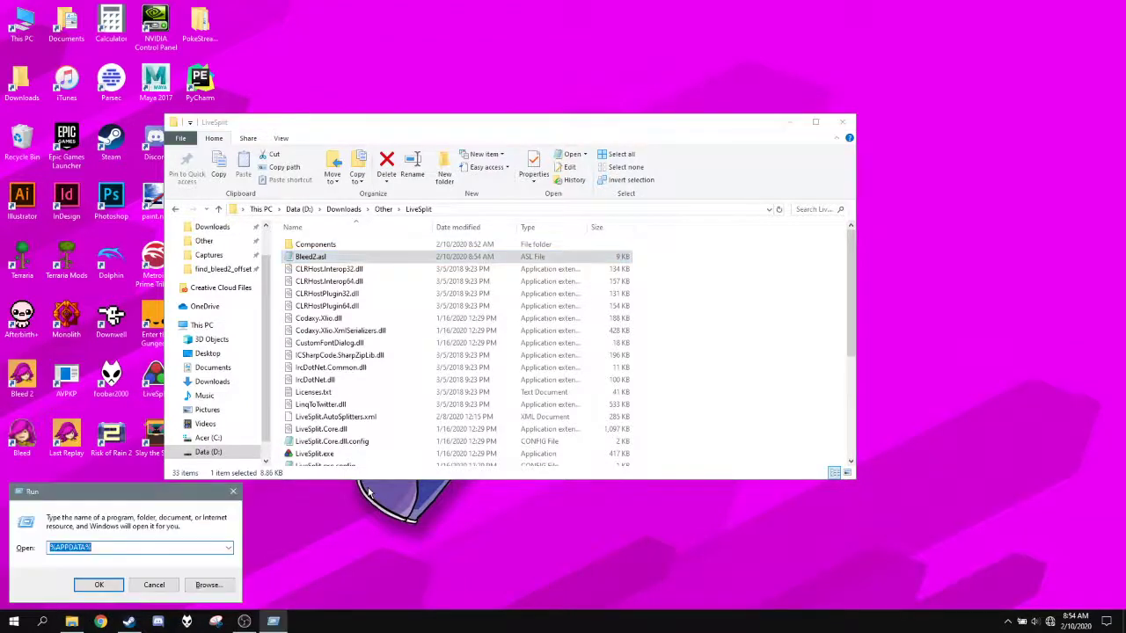
left_click(99, 585)
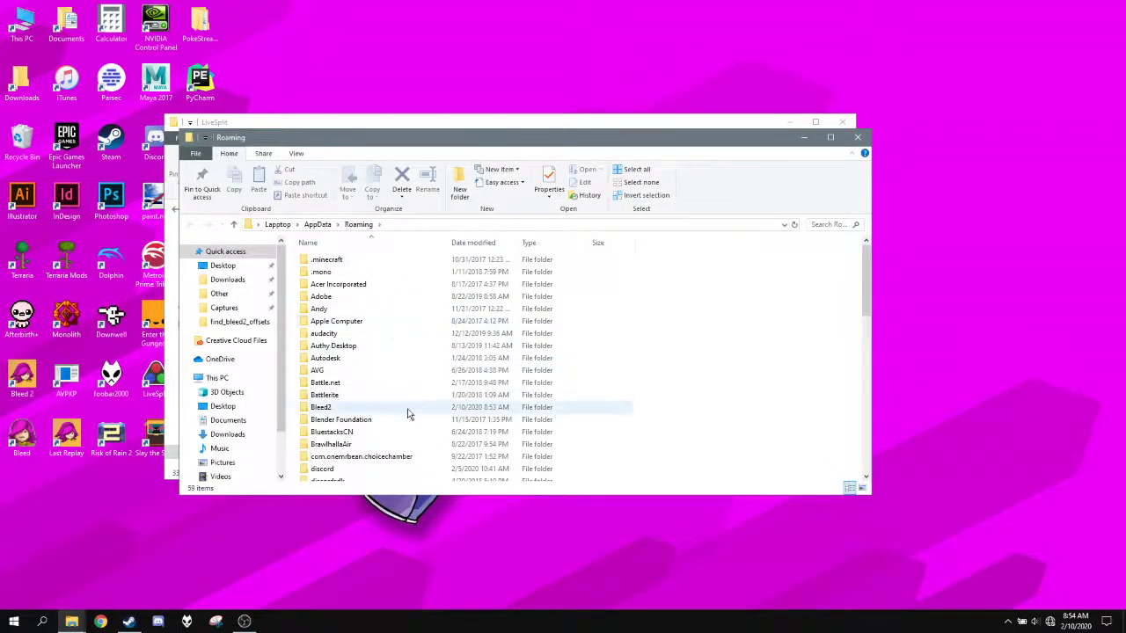
double_click(409, 408)
double_click(384, 273)
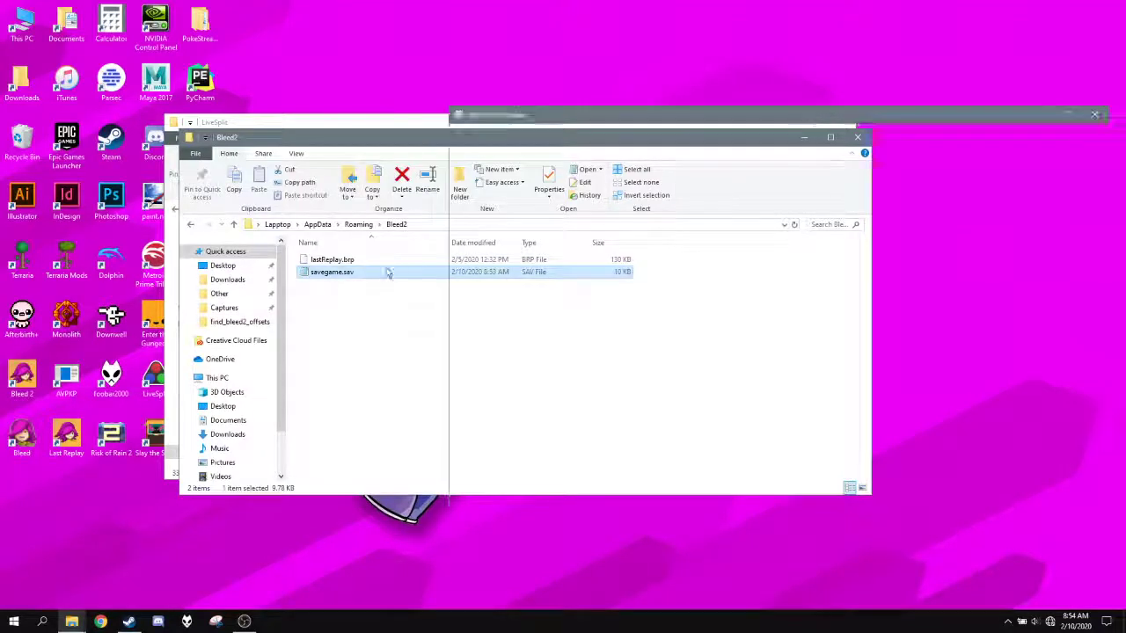
left_click_drag(647, 122, 552, 132)
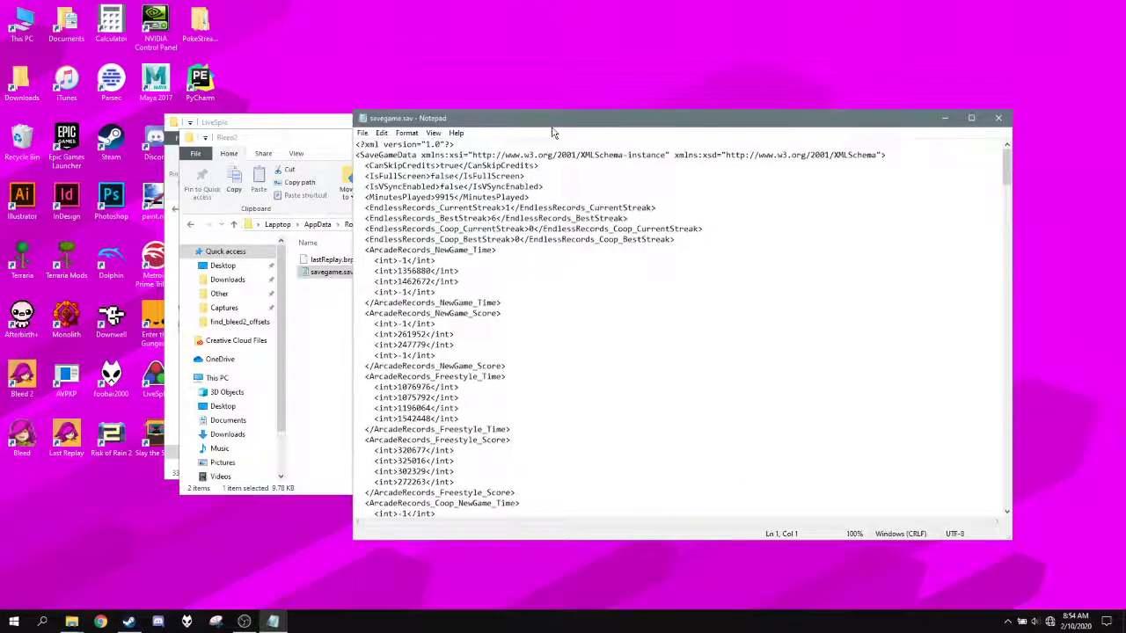
Search savegame.sav for DodgeSwap and examine the NewKeys_DodgeSwap key bindings
key("ctrl+f")
key("Caps_Lock")
type("D")
key("Caps_Lock")
type("oo")
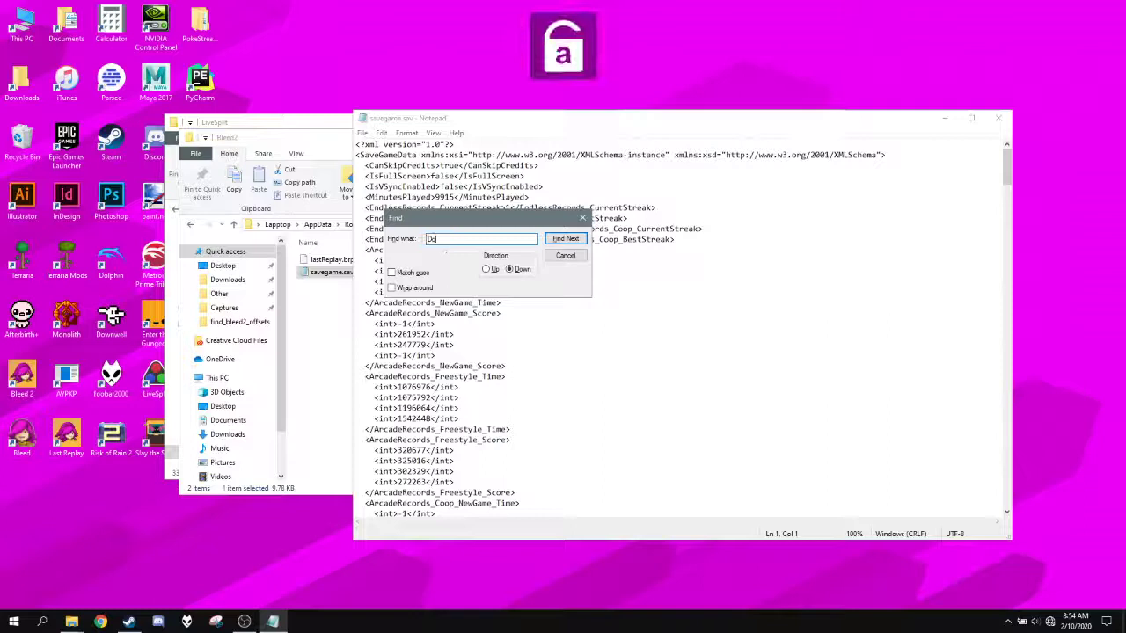
key("Caps_Lock")
key("Caps_Lock")
type("ge")
key("Caps_Lock")
type("S")
key("Caps_Lock")
type("wa")
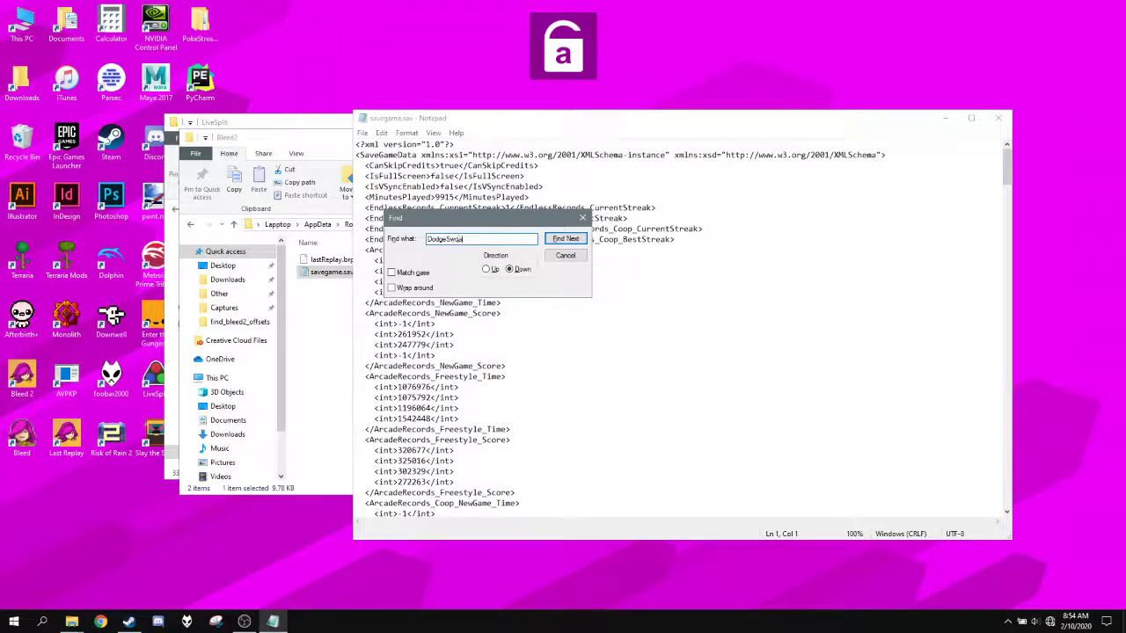
type("gp")
key("Return")
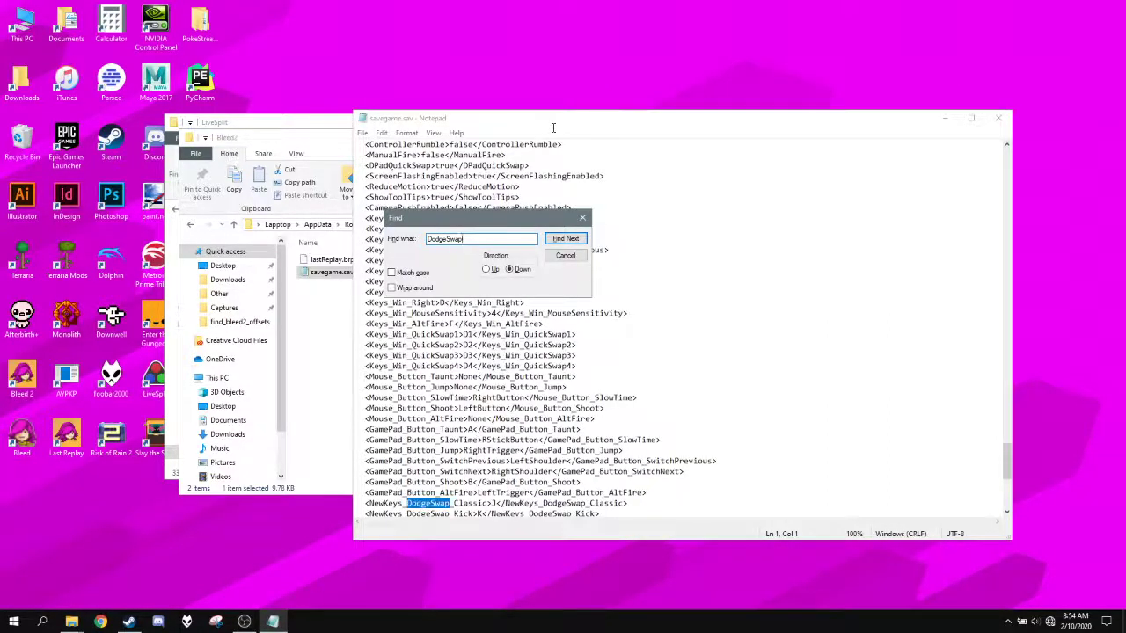
scroll(567, 385, "down", 3)
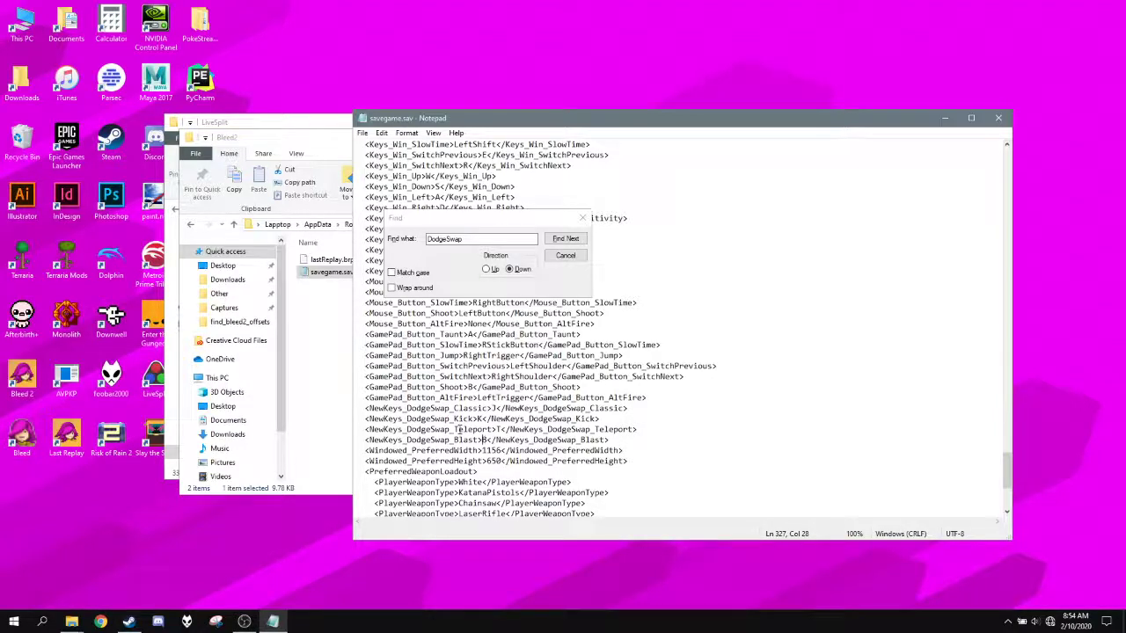
left_click(565, 255)
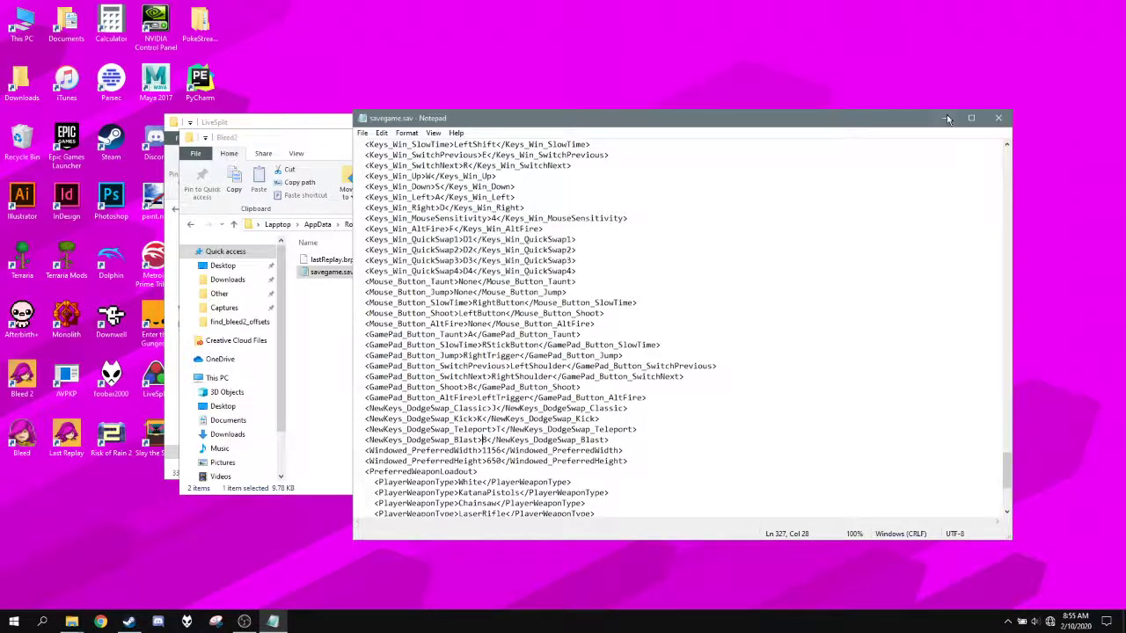
Save savegame.sav, and close it together with the Bleed2 and LiveSplit folder windows
left_click(362, 132)
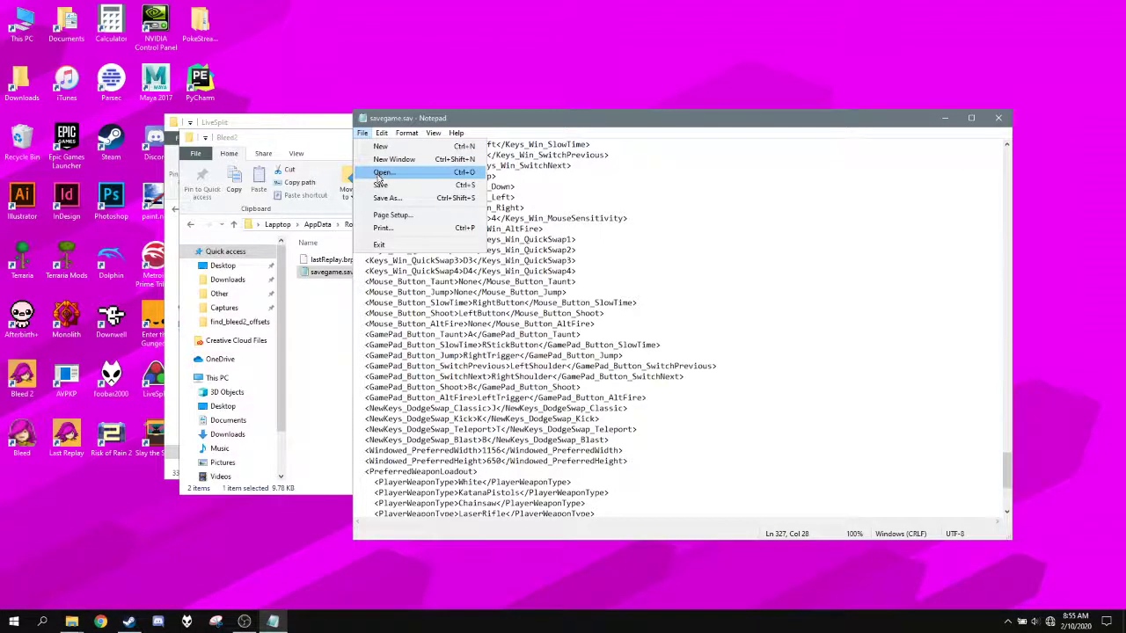
left_click(385, 185)
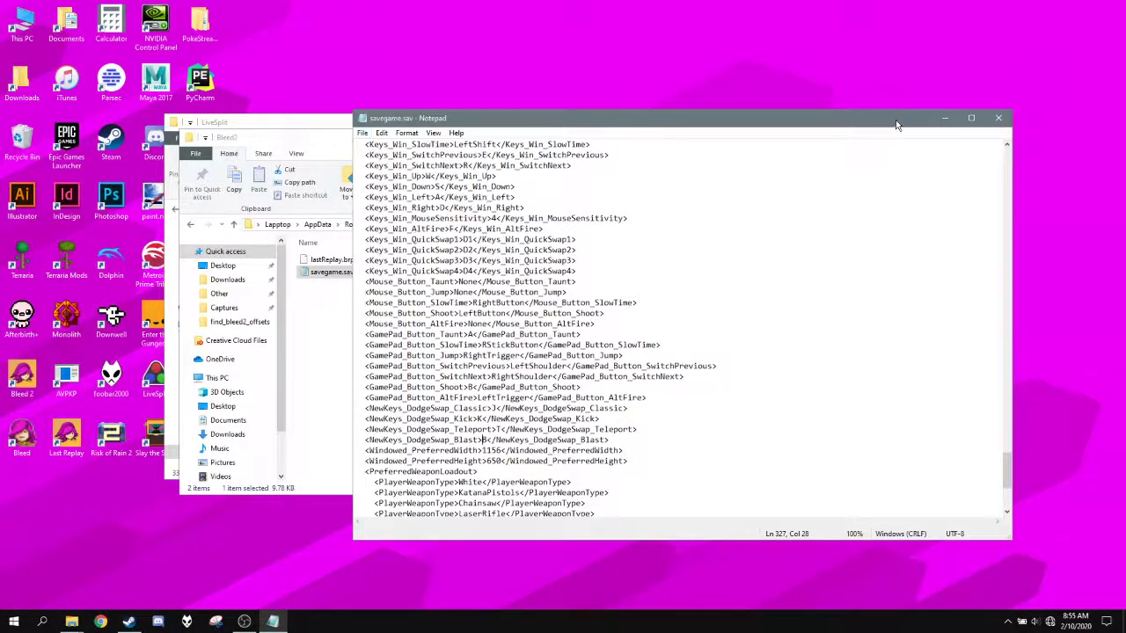
left_click(998, 118)
left_click(844, 124)
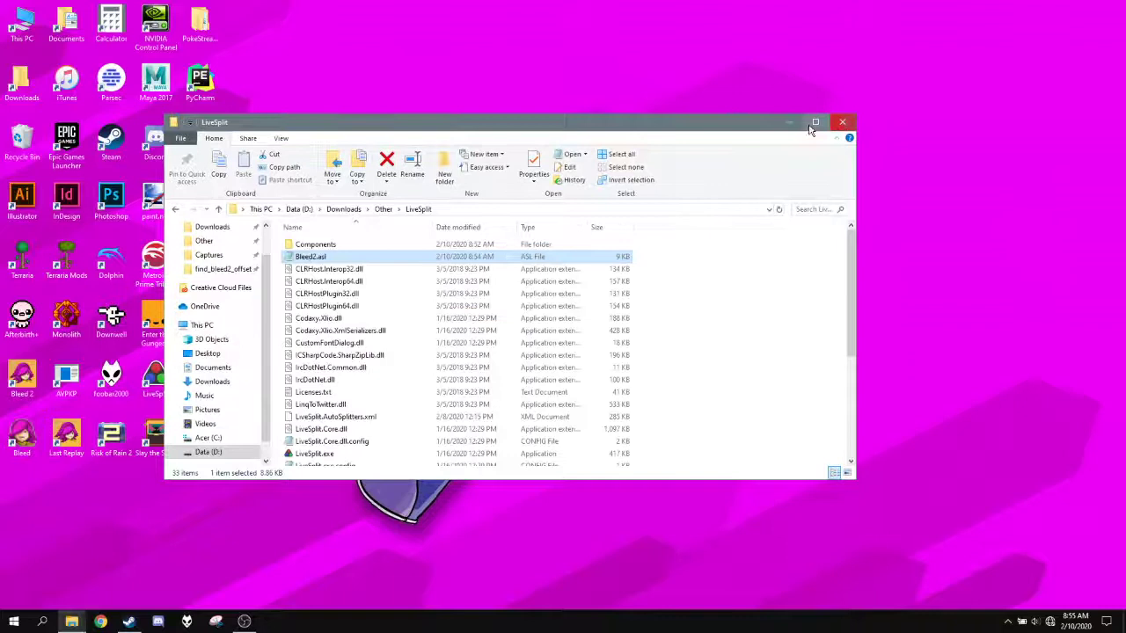
left_click(843, 124)
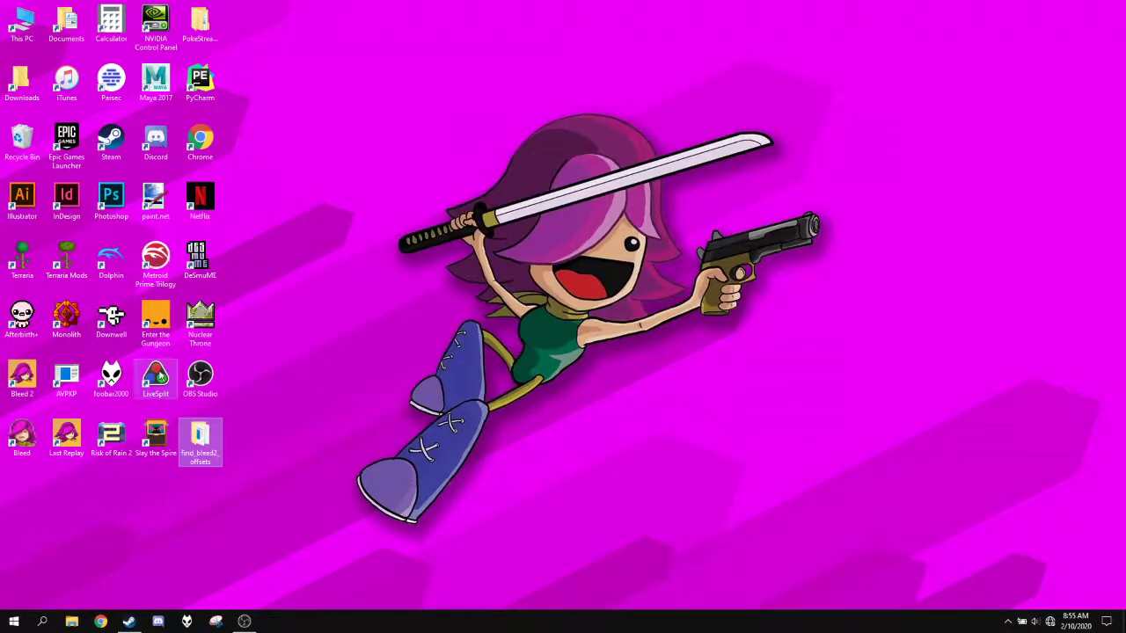
Launch LiveSplit from the desktop and open the Bleed 2 splits for editing
double_click(155, 377)
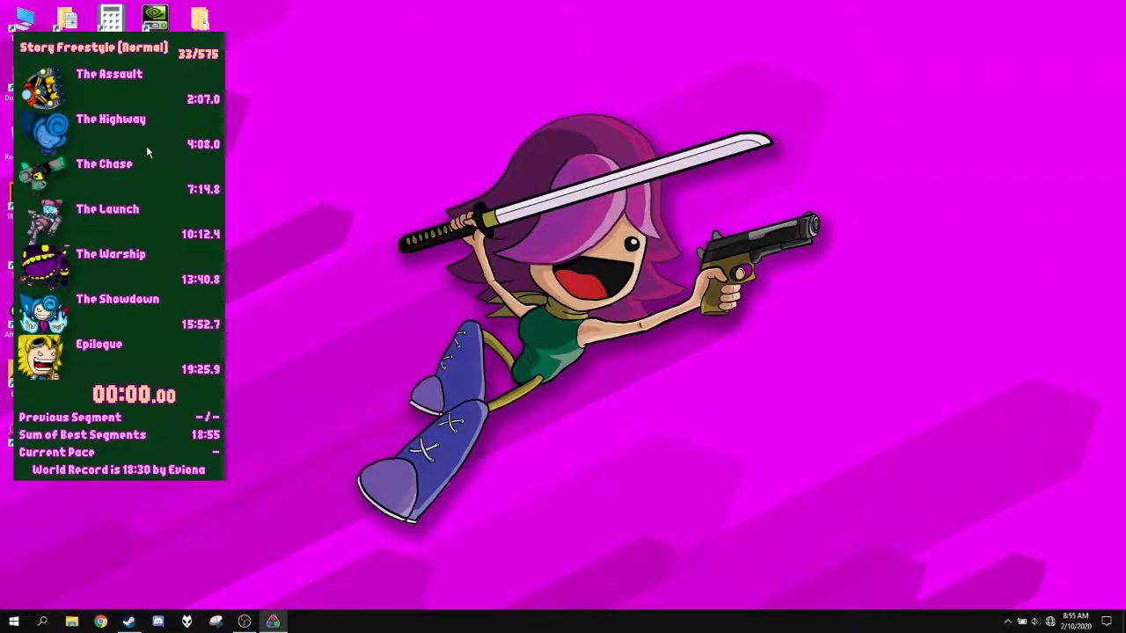
right_click(147, 148)
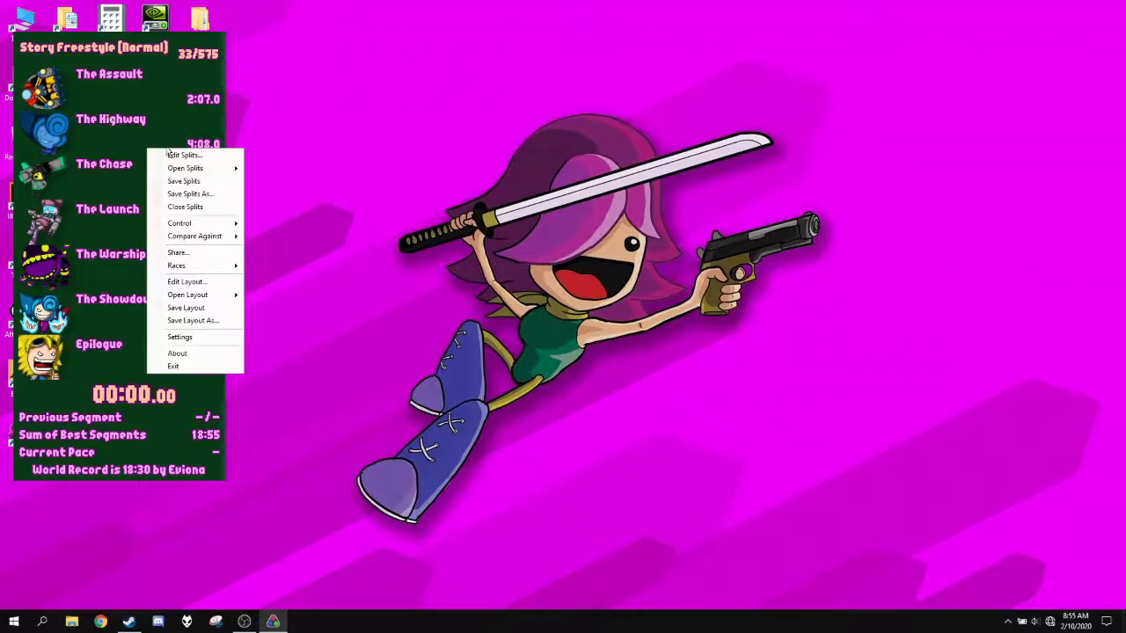
left_click(183, 155)
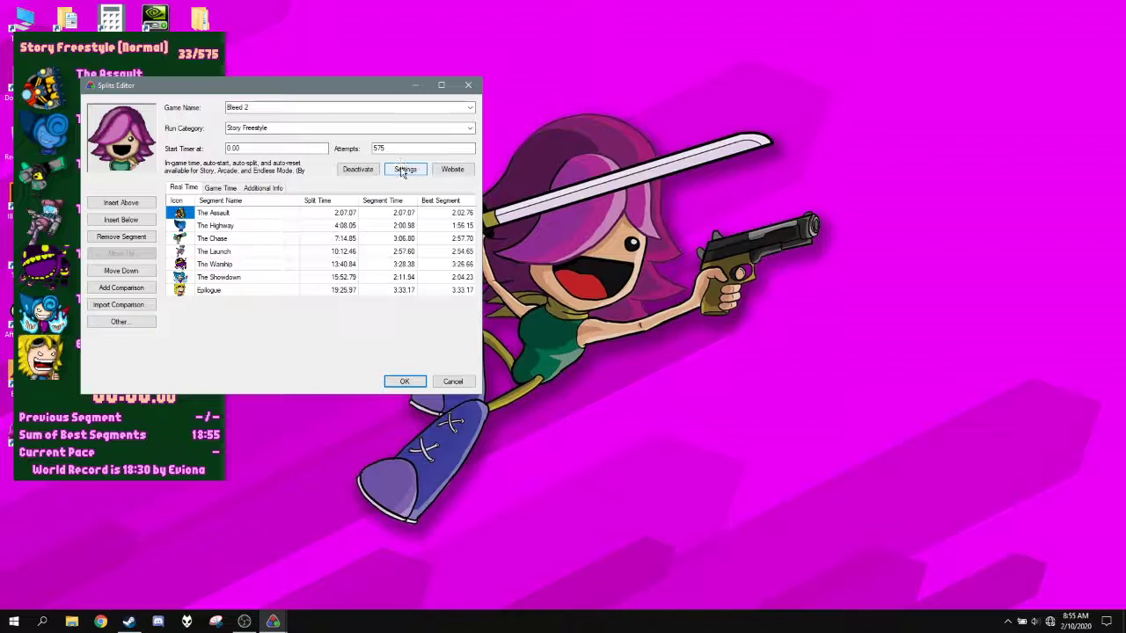
Set the auto splitter's script path to Bleed2.asl in the main LiveSplit folder instead of Components, and accept the splits settings
left_click(404, 170)
left_click_drag(178, 128, 307, 128)
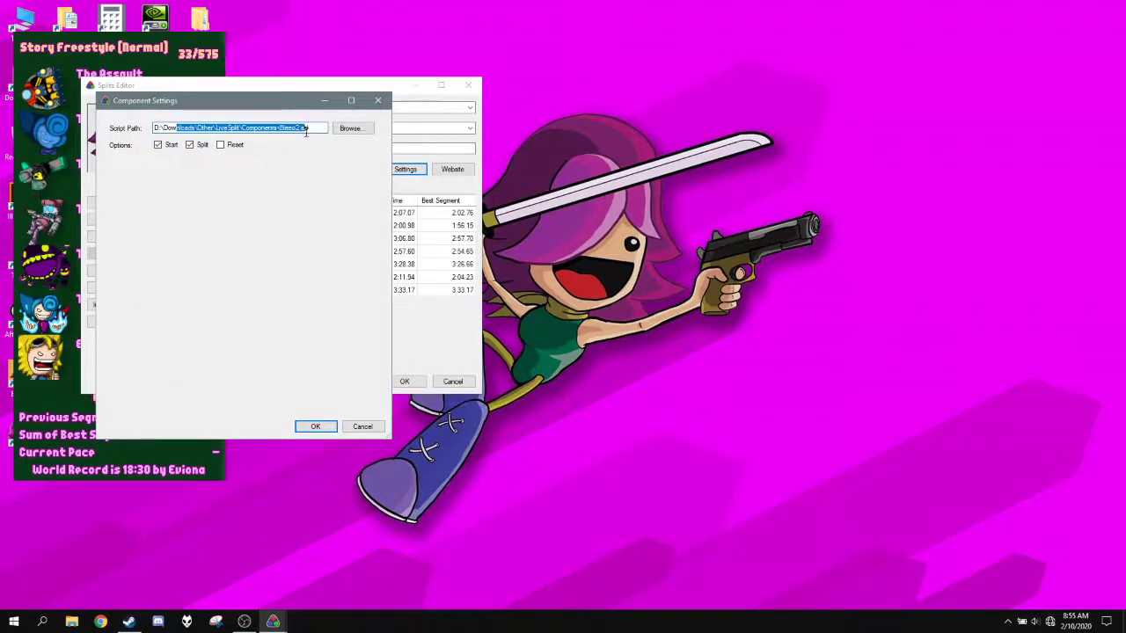
left_click(307, 127)
left_click(348, 128)
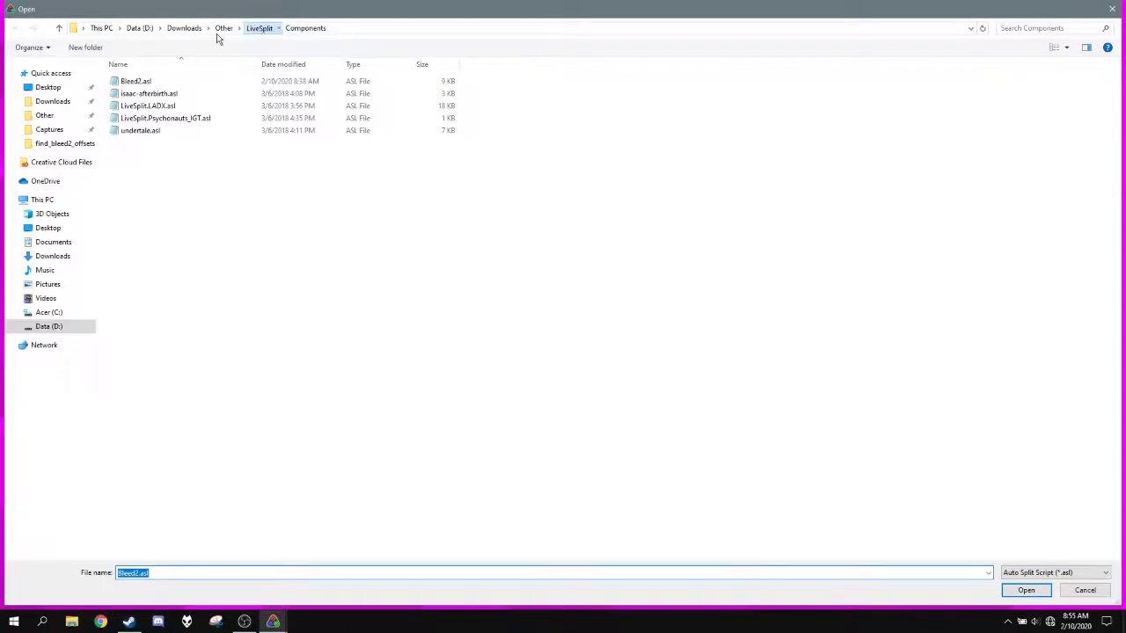
left_click(260, 27)
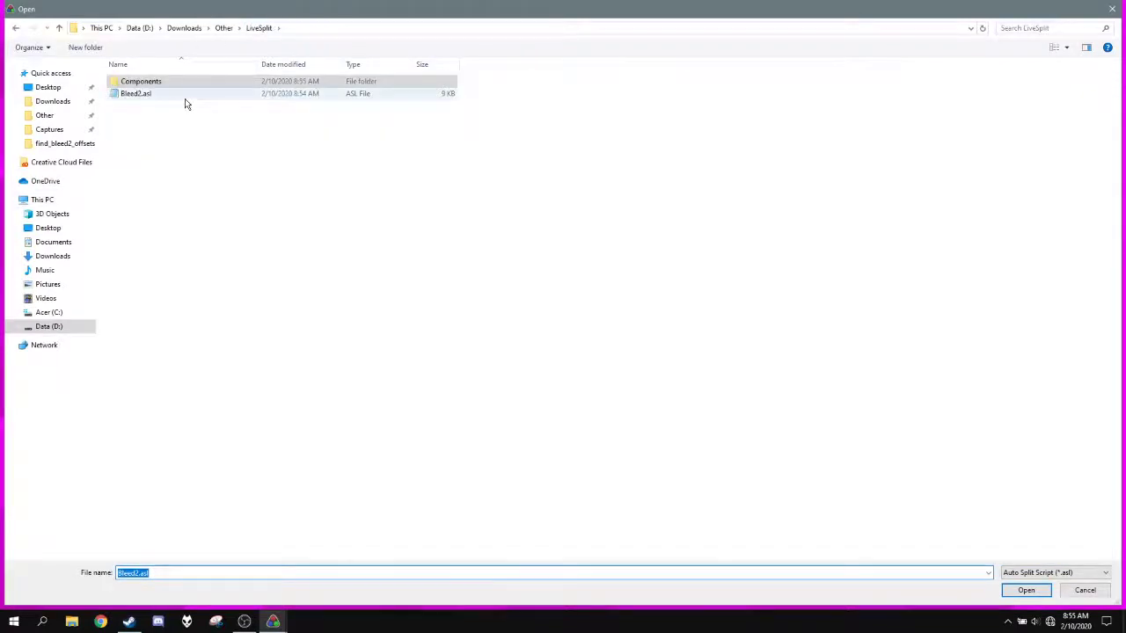
left_click(185, 99)
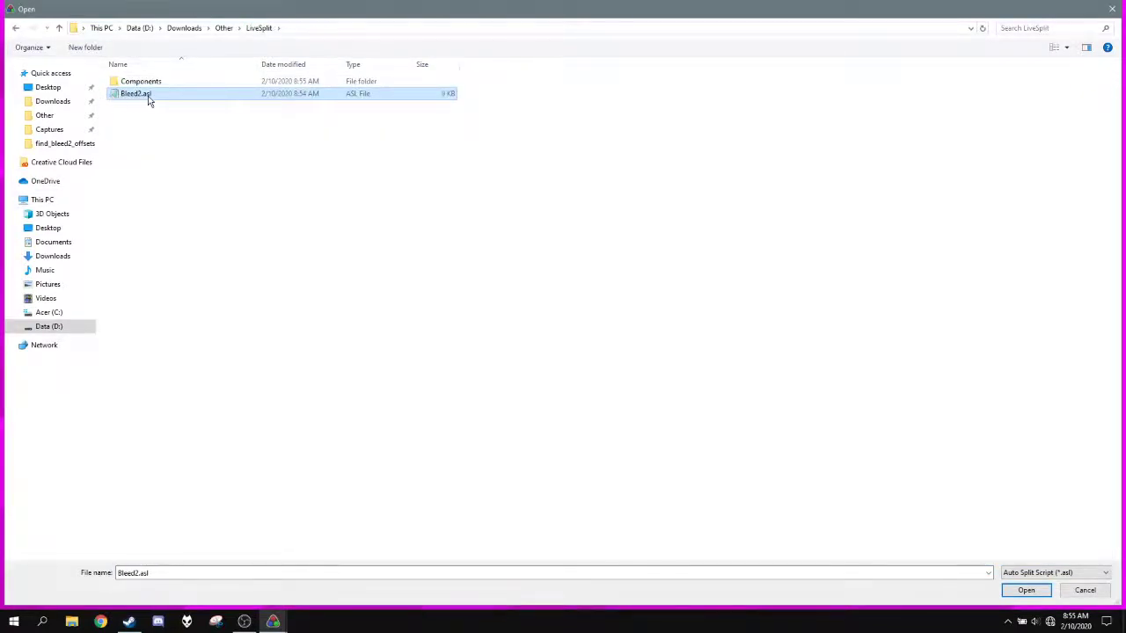
left_click(1025, 590)
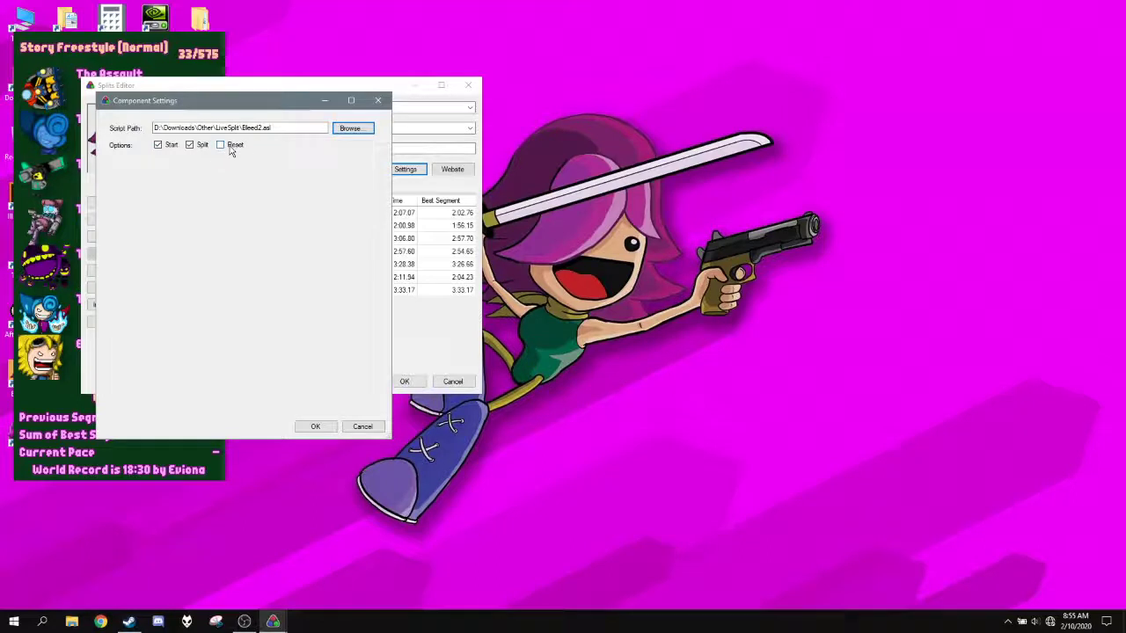
left_click(320, 425)
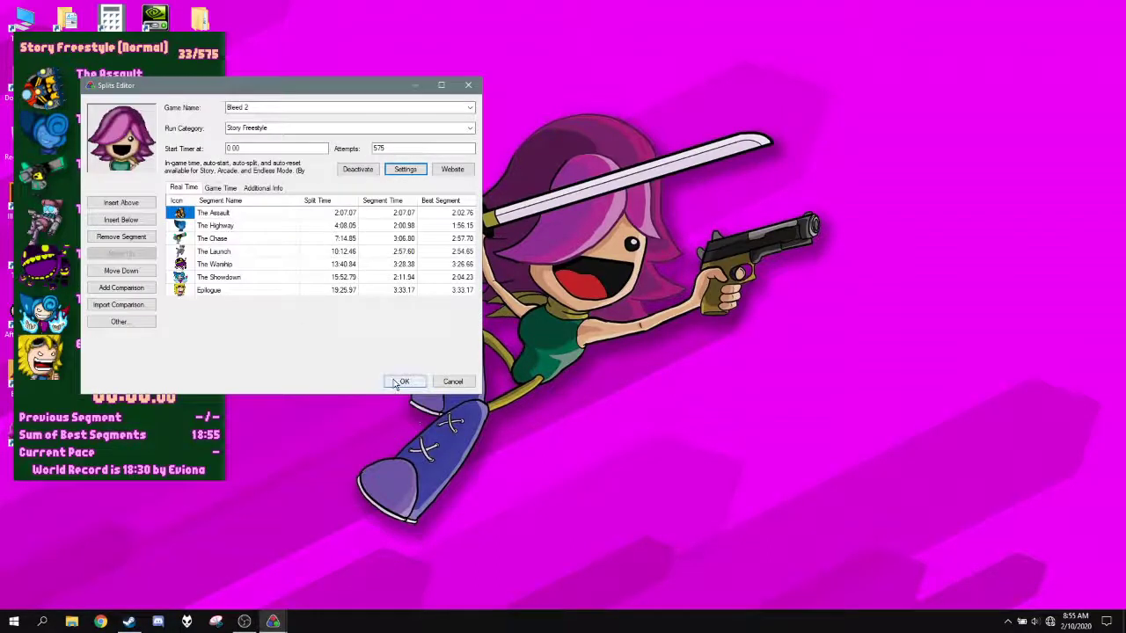
left_click(400, 382)
left_click_drag(119, 215, 111, 188)
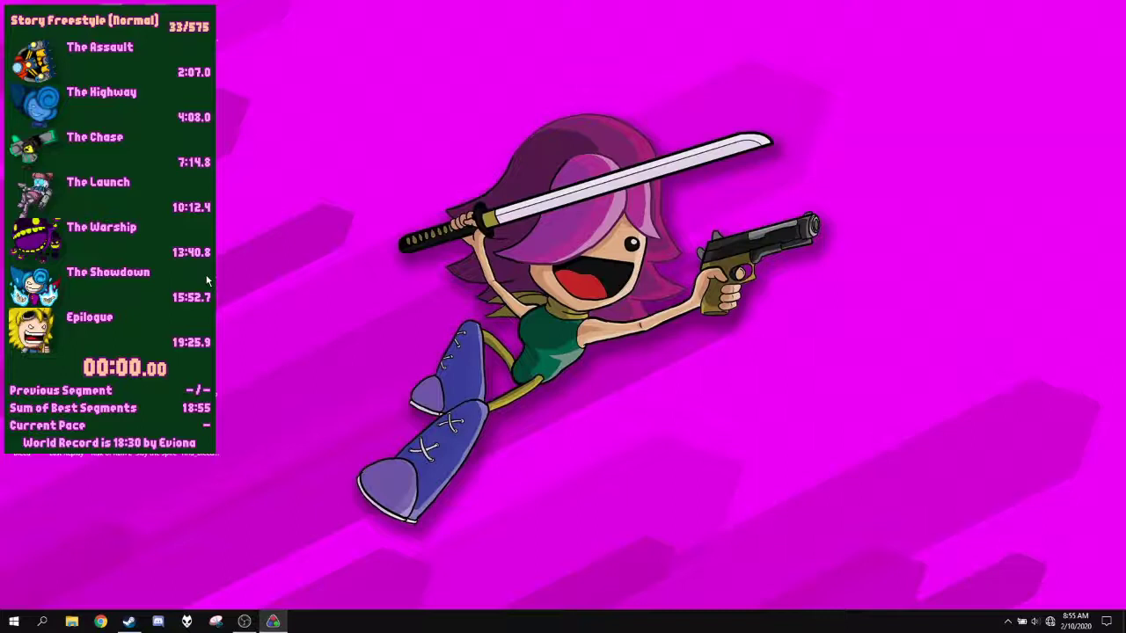
left_click_drag(88, 217, 130, 264)
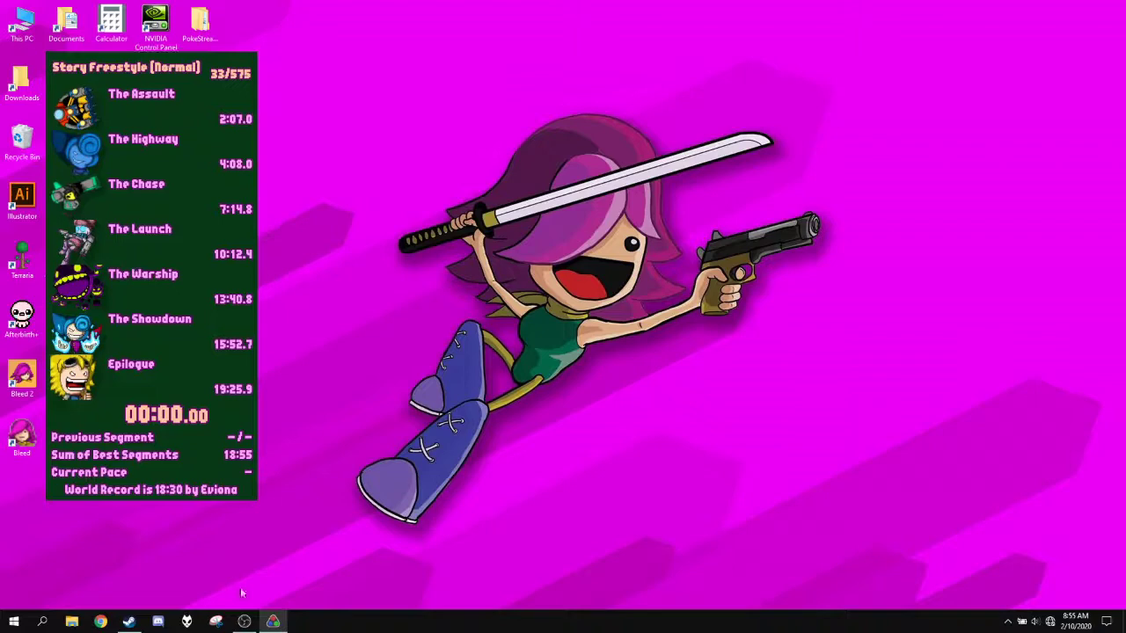
left_click_drag(129, 321, 113, 303)
Launch Bleed 2 from the Steam library and place the LiveSplit window beside the game window
left_click(129, 621)
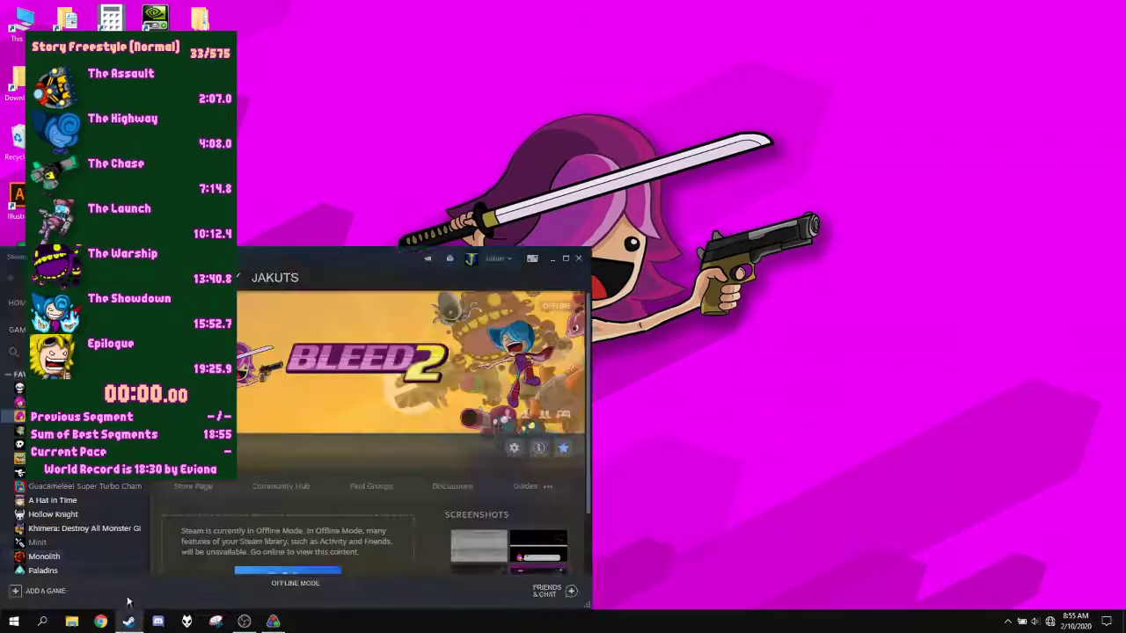
left_click_drag(124, 385, 400, 374)
left_click(192, 448)
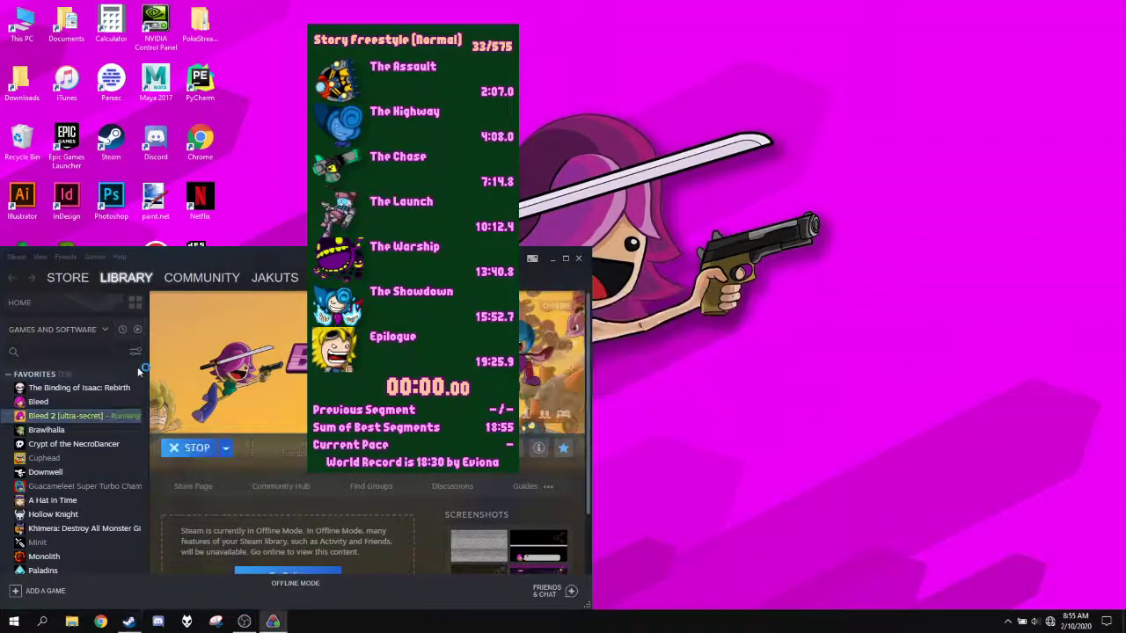
left_click_drag(160, 327, 563, 324)
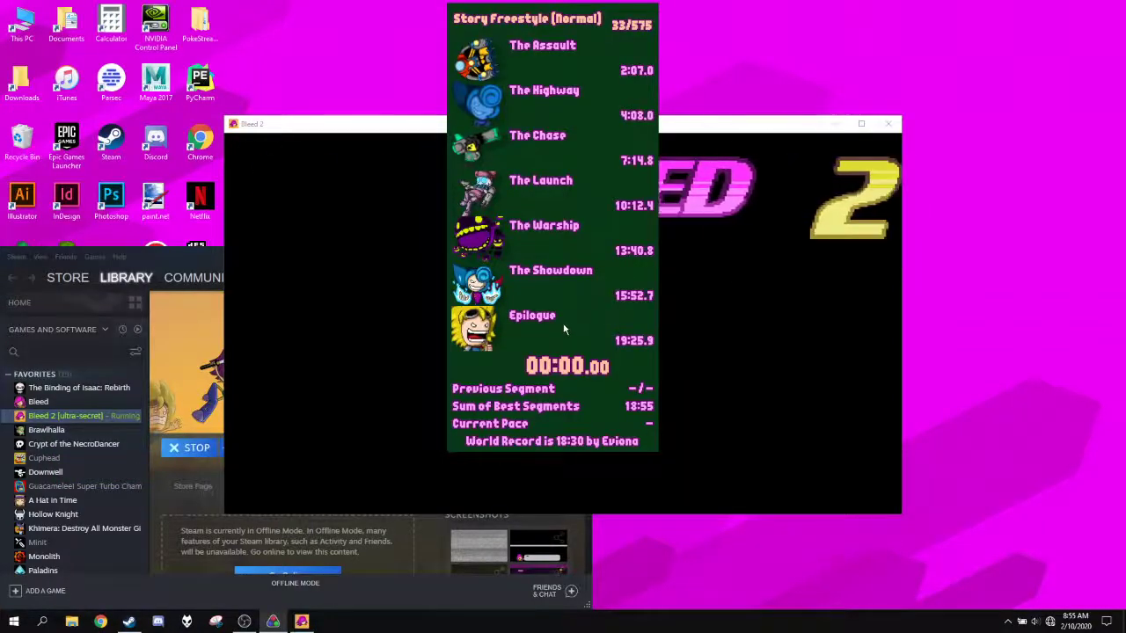
key("alt+Tab")
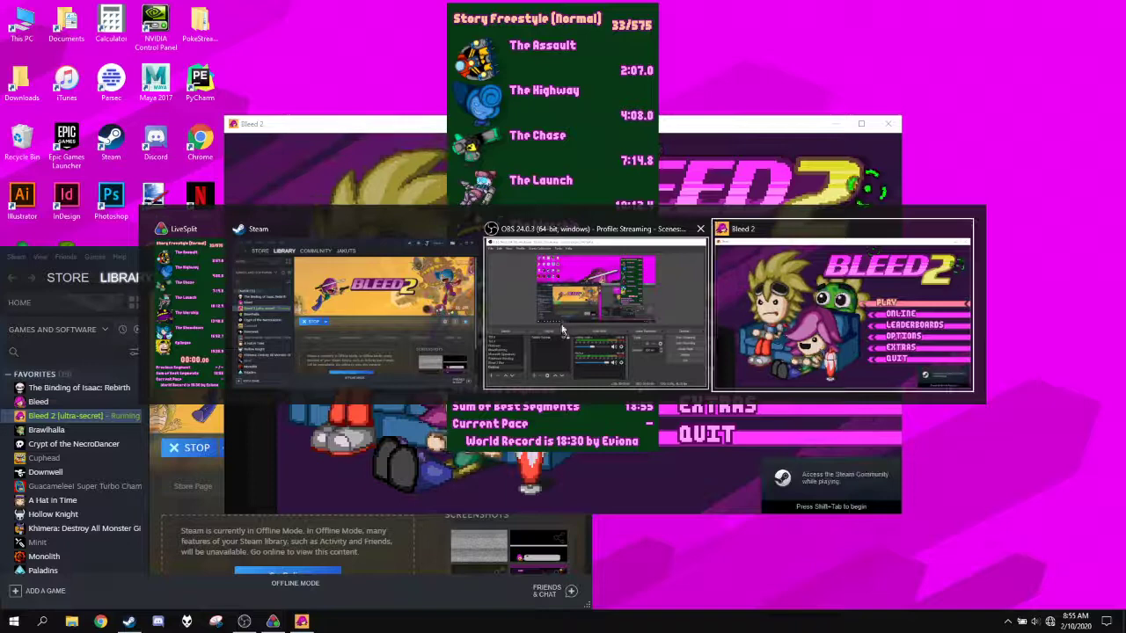
left_click_drag(562, 321, 123, 346)
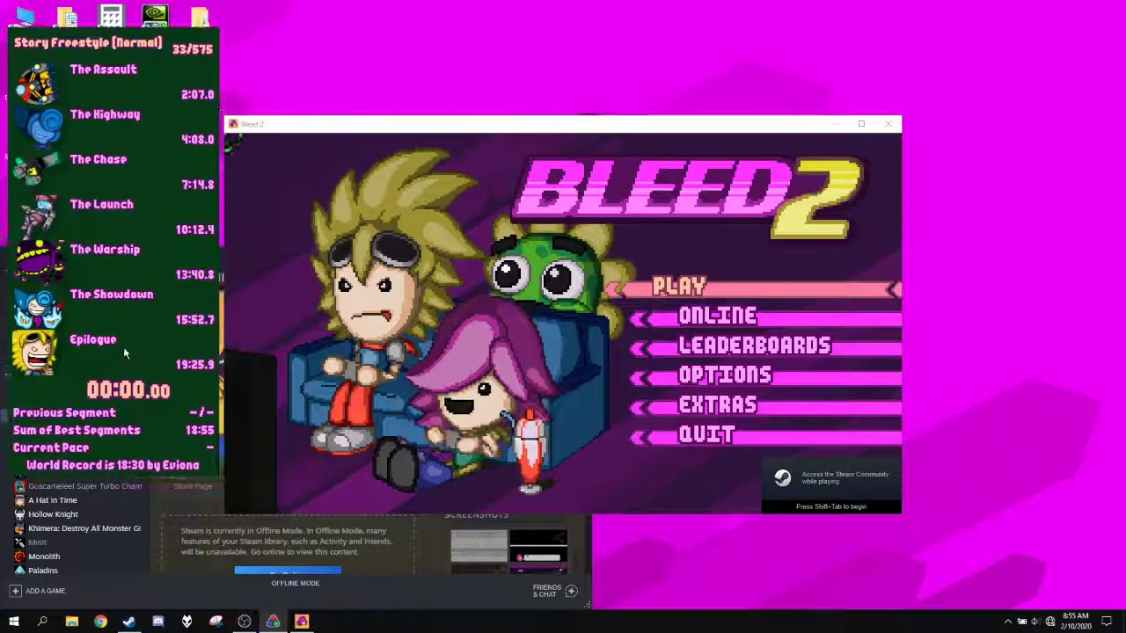
Reopen the auto splitter settings from the splits editor, check the script path, and close both dialogs
right_click(143, 323)
left_click(172, 329)
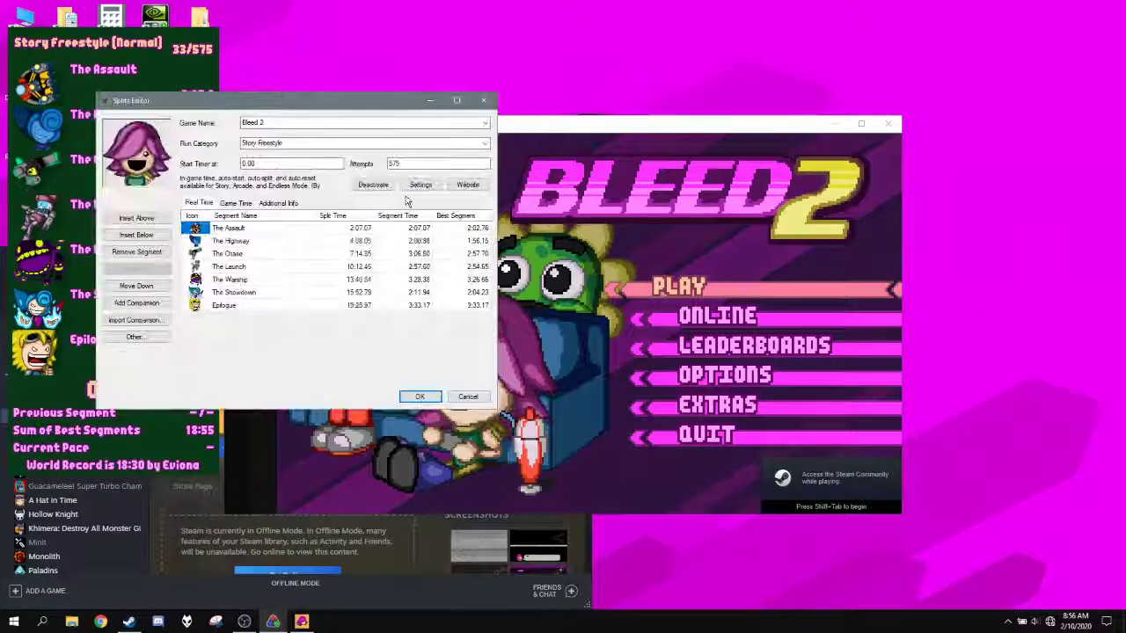
left_click(420, 184)
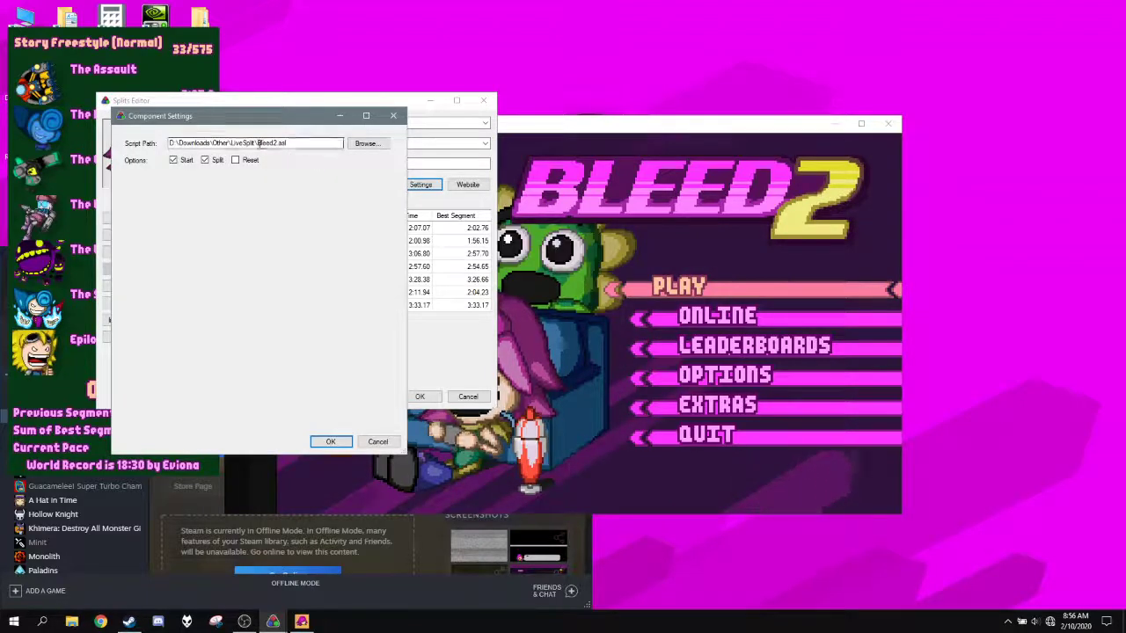
left_click(331, 441)
left_click(420, 397)
Switch to Bleed 2 and start The Assault level from the Play menu to test the auto start
left_click(495, 380)
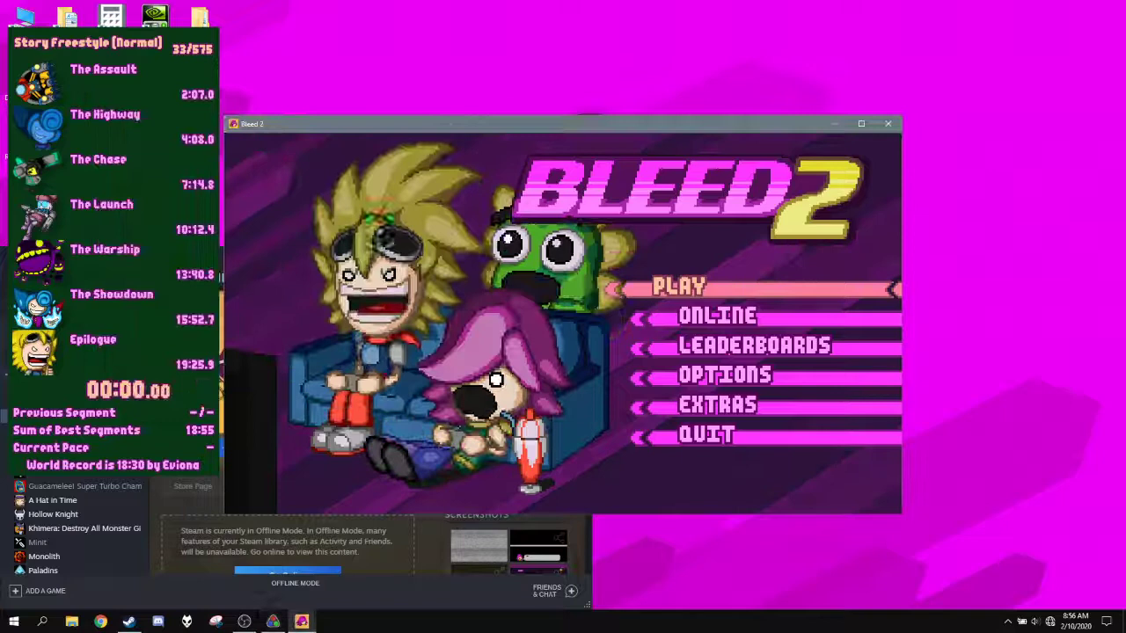
left_click(616, 284)
left_click(495, 277)
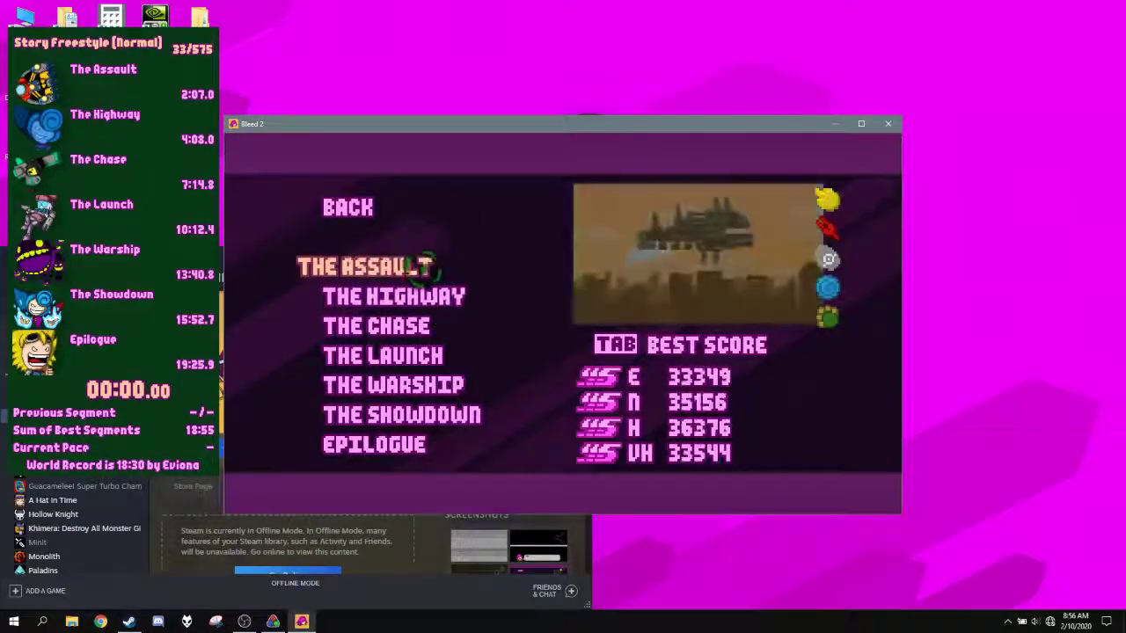
left_click(416, 262)
left_click(495, 410)
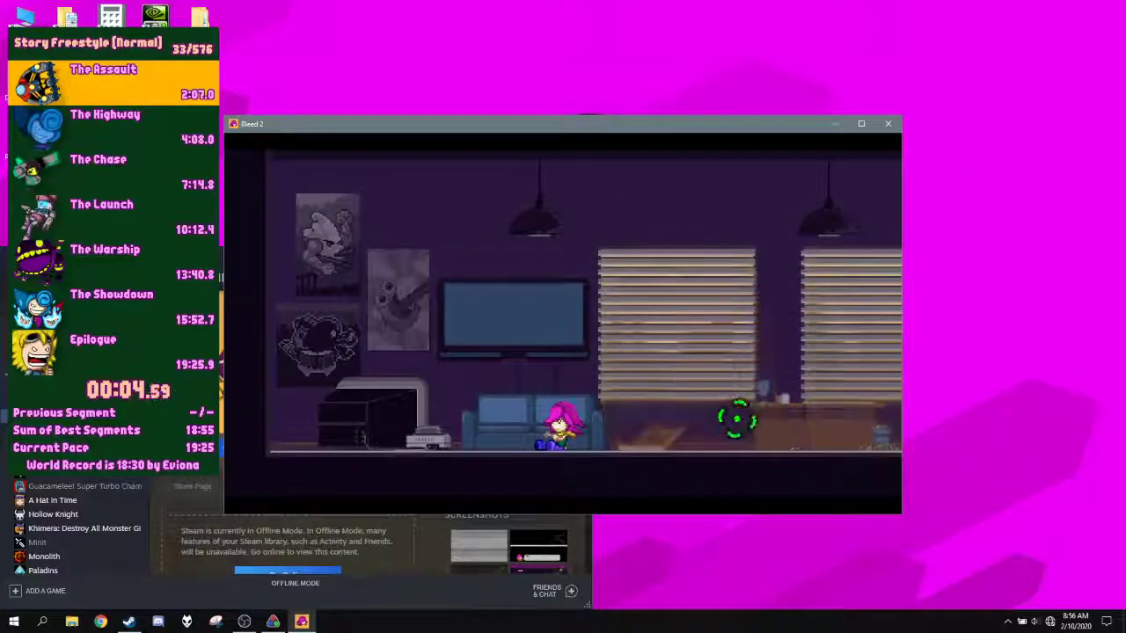
Jump and move the character around the level's opening room while comparing the in-game timer with LiveSplit
left_click(846, 317)
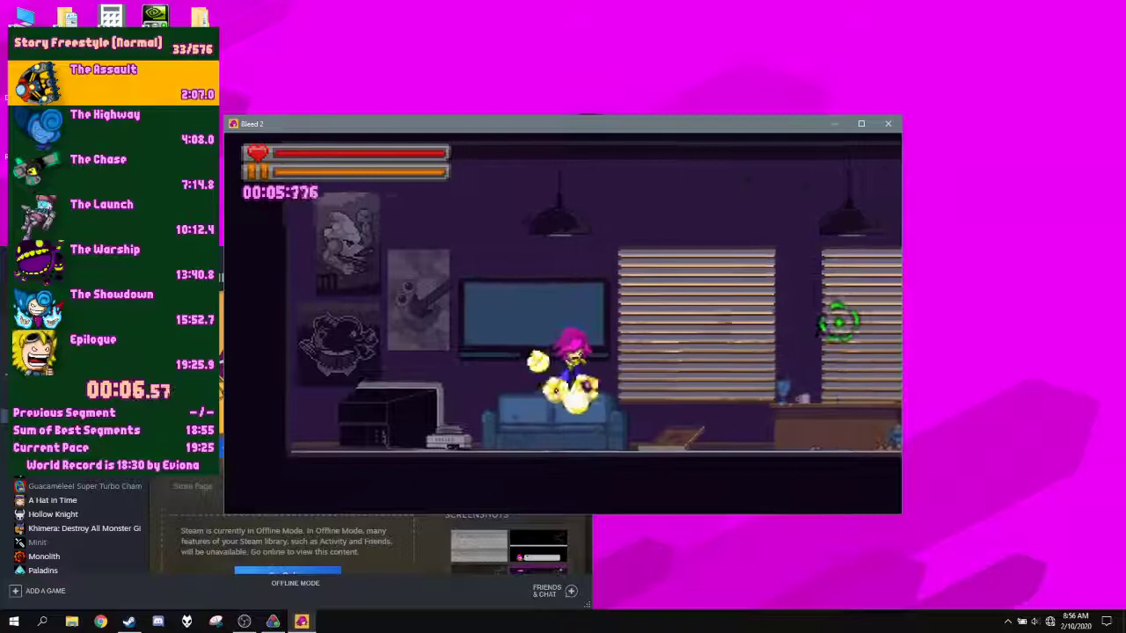
key("d")
key("space")
key("a")
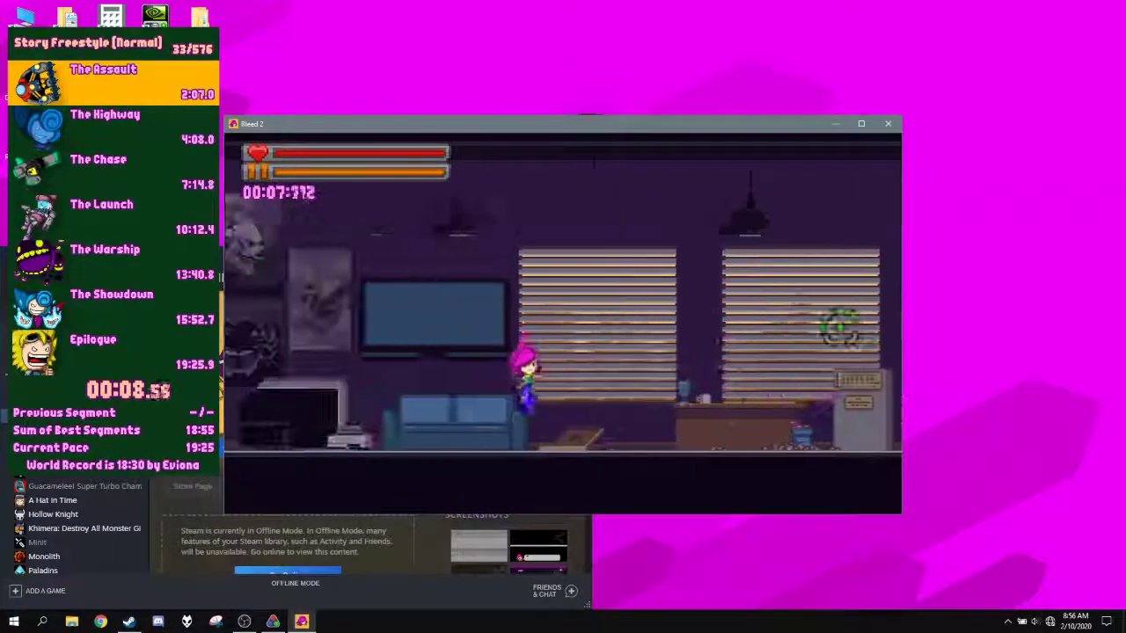